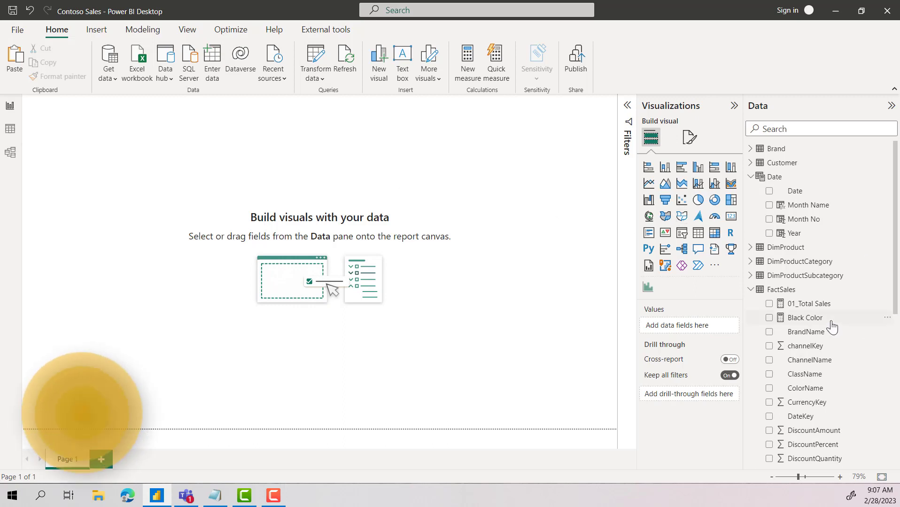
# - Create a table visual showing Month Name and 01_Total Sales, enlarged so that every month fits
pyautogui.click(699, 239)
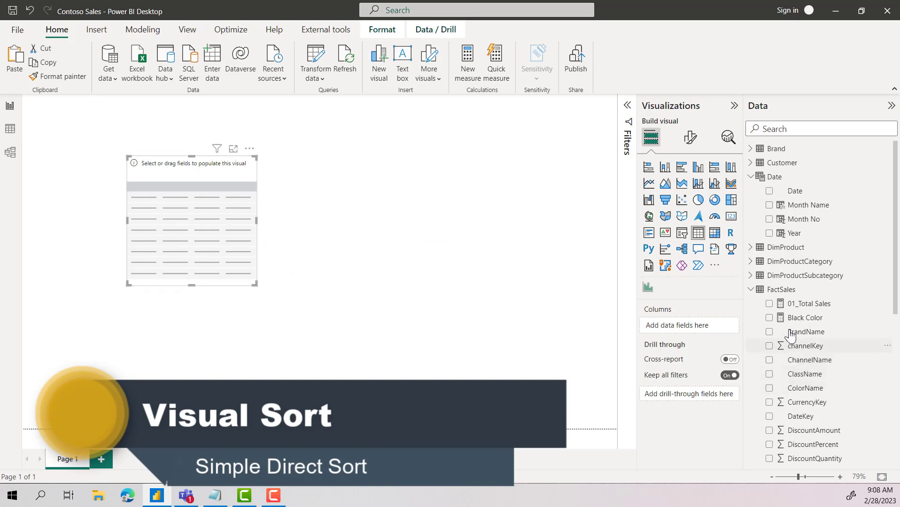
pyautogui.click(769, 304)
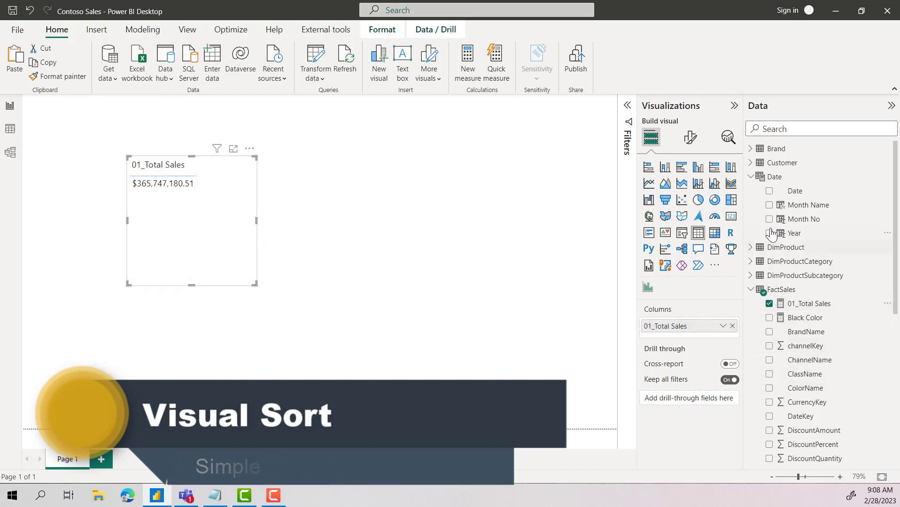
pyautogui.moveTo(808, 205); pyautogui.dragTo(681, 323)
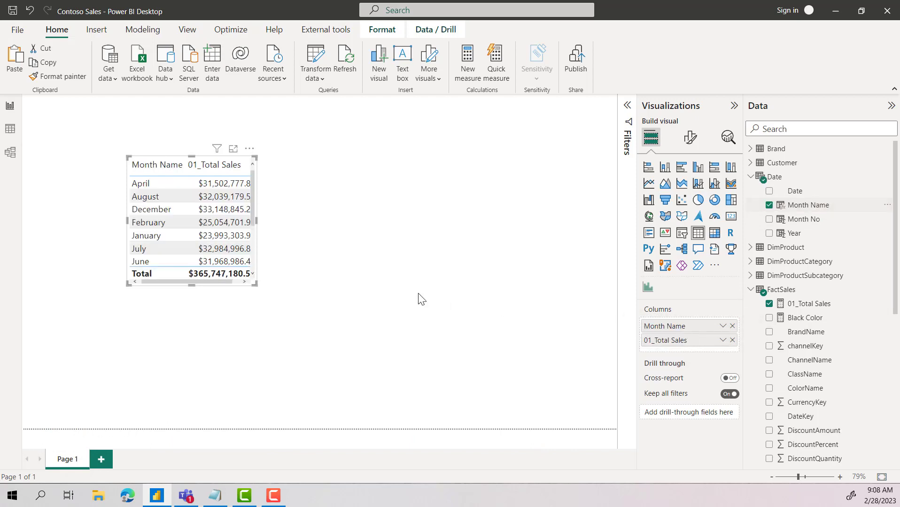
pyautogui.moveTo(270, 306); pyautogui.dragTo(338, 390)
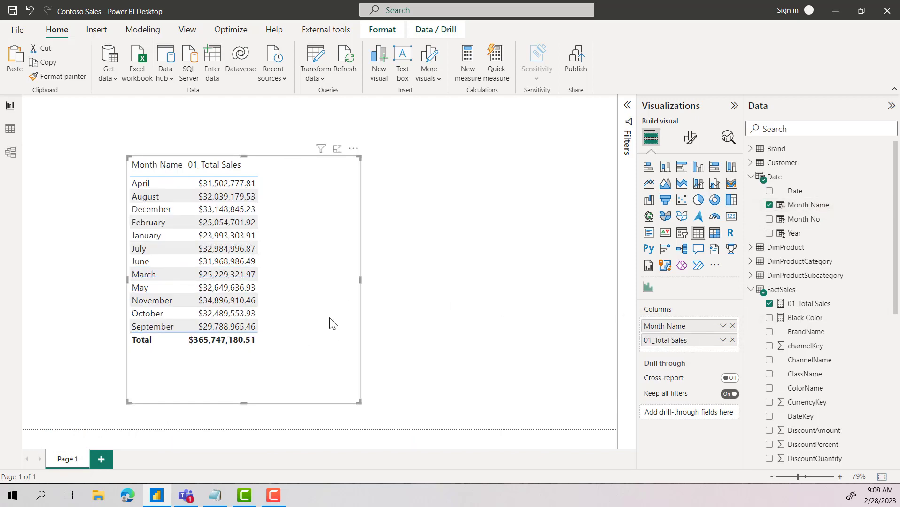
pyautogui.moveTo(331, 321); pyautogui.dragTo(327, 296)
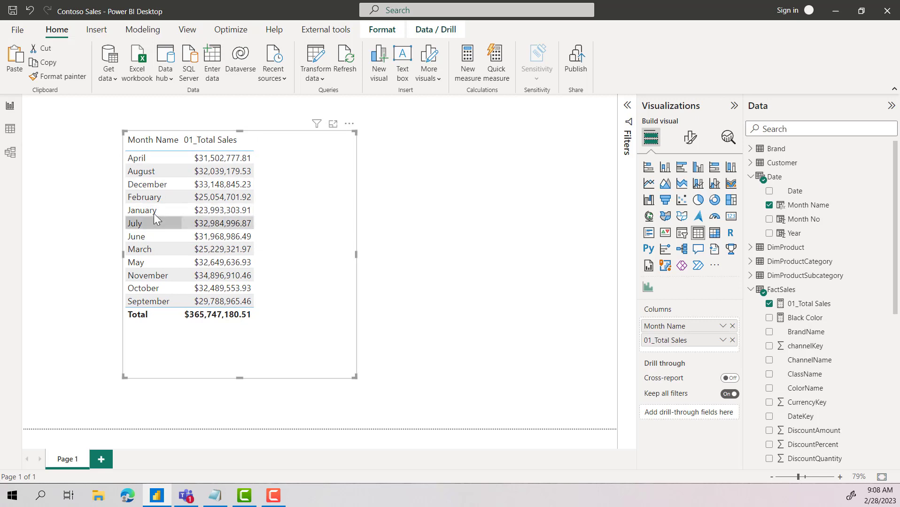
# - Sort the table by 01_Total Sales in descending order, and switch that sort to ascending
pyautogui.click(349, 125)
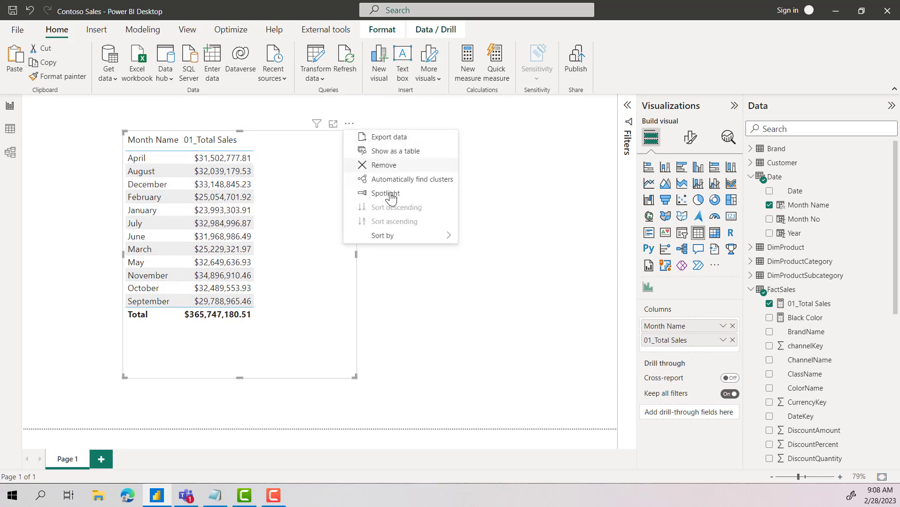
pyautogui.moveTo(373, 242)
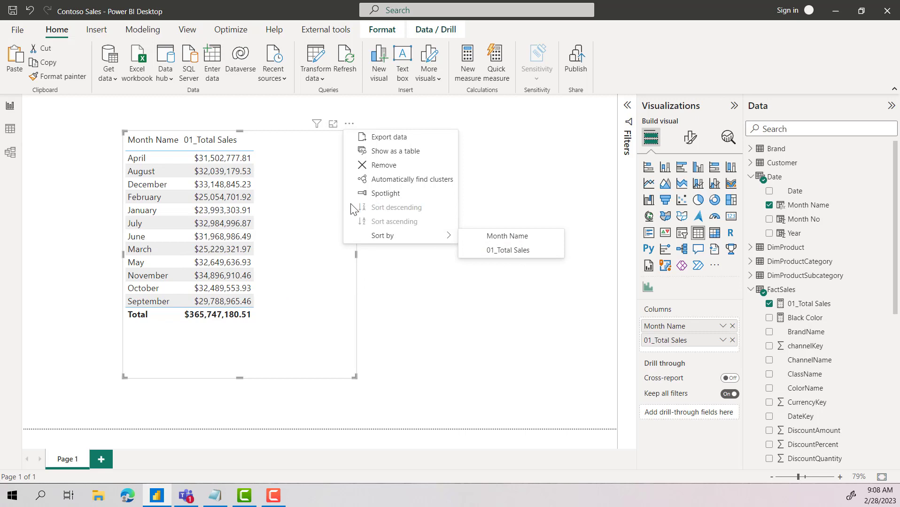
pyautogui.click(516, 257)
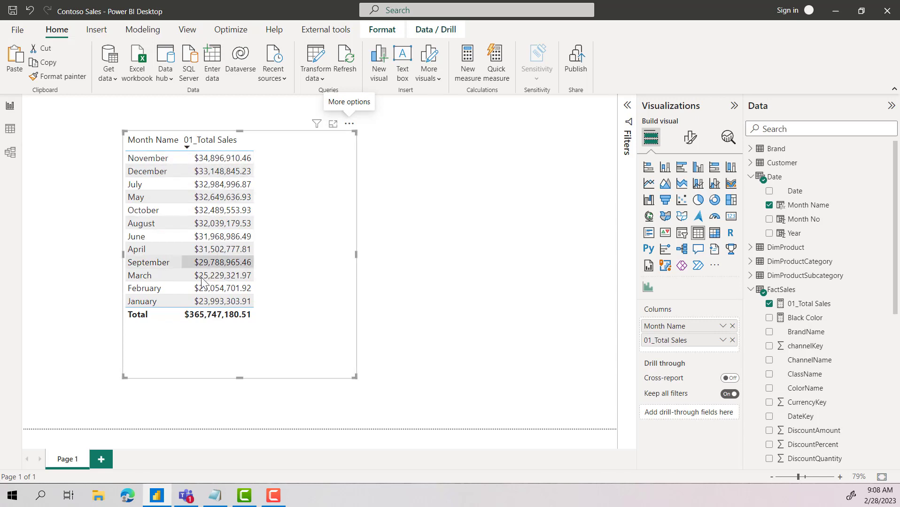
pyautogui.click(349, 125)
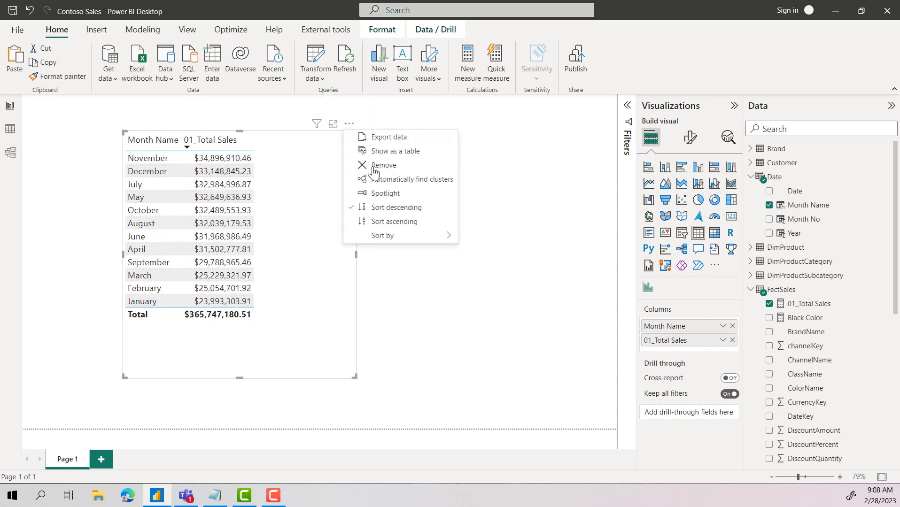
pyautogui.click(392, 222)
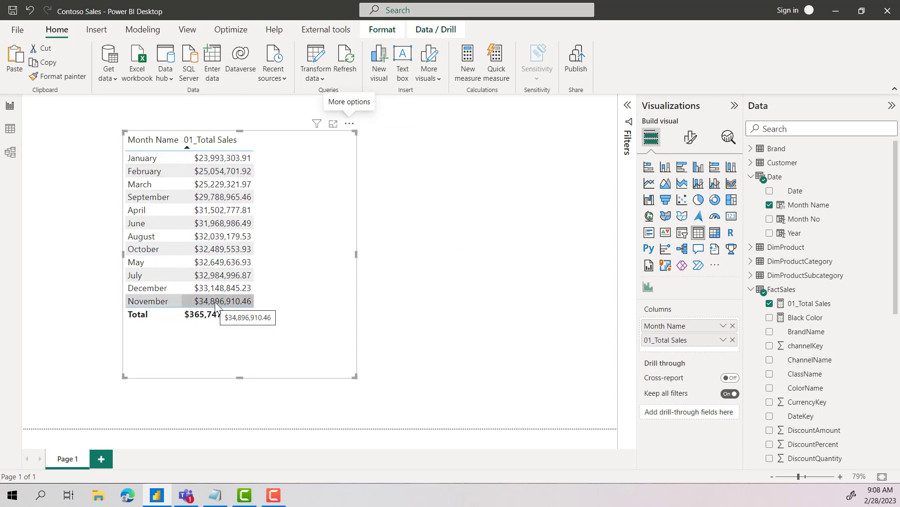
# - Sort the table by Month Name in ascending order, and switch that sort to descending
pyautogui.click(349, 125)
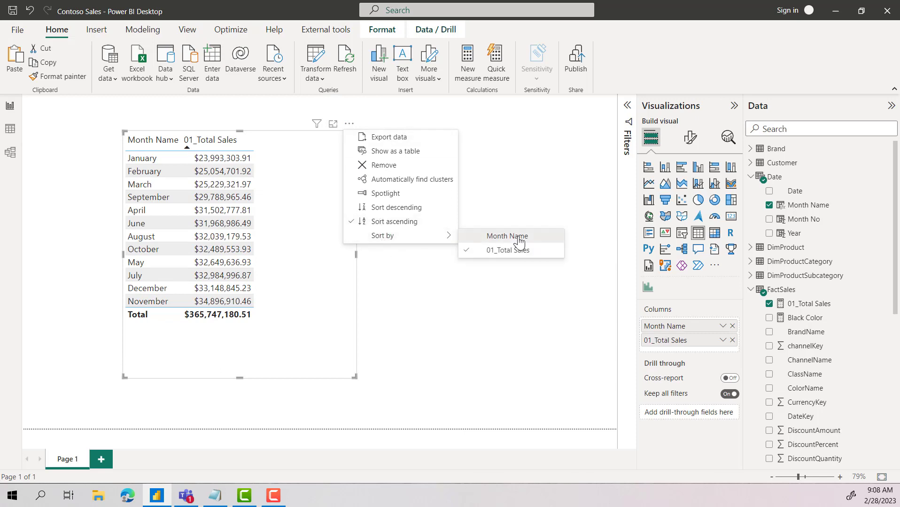
pyautogui.click(519, 238)
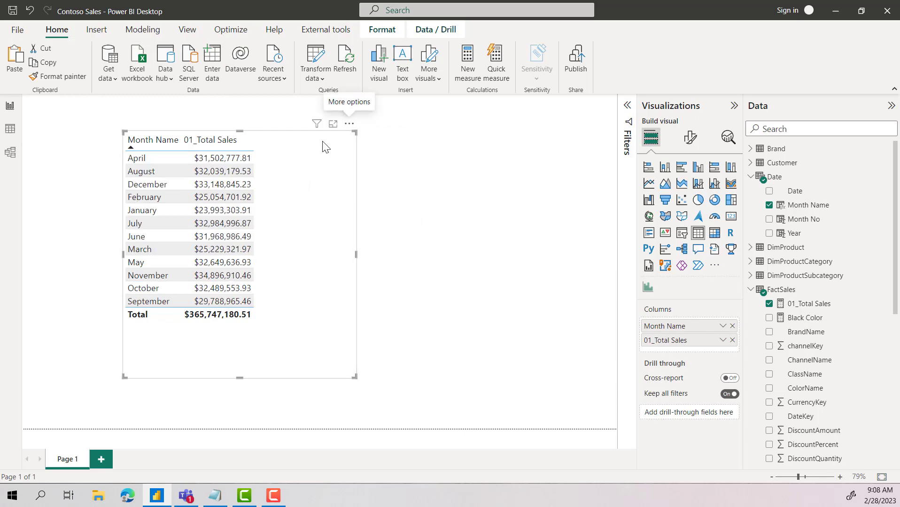
pyautogui.click(349, 124)
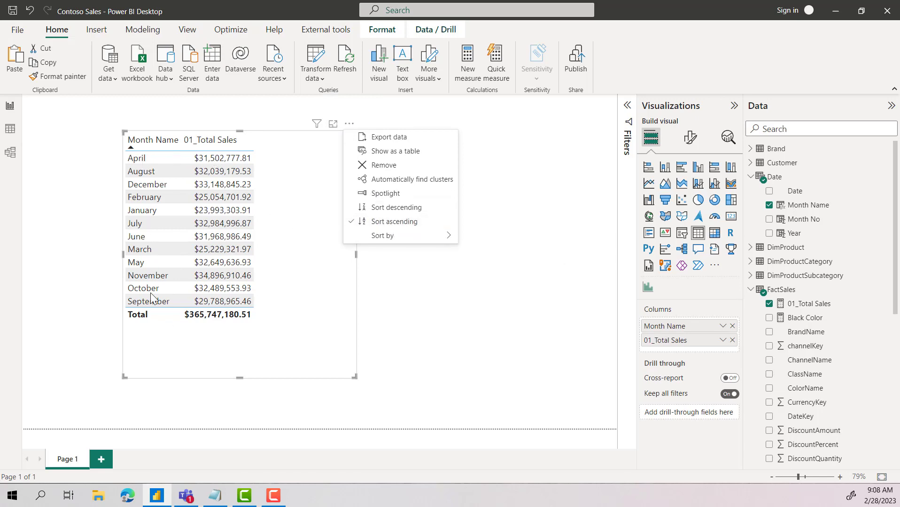
pyautogui.press('Escape')
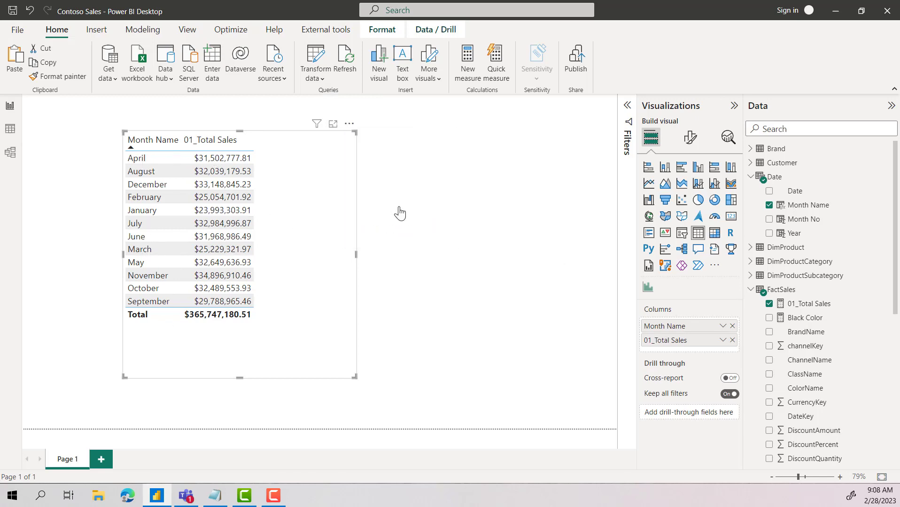
pyautogui.click(153, 140)
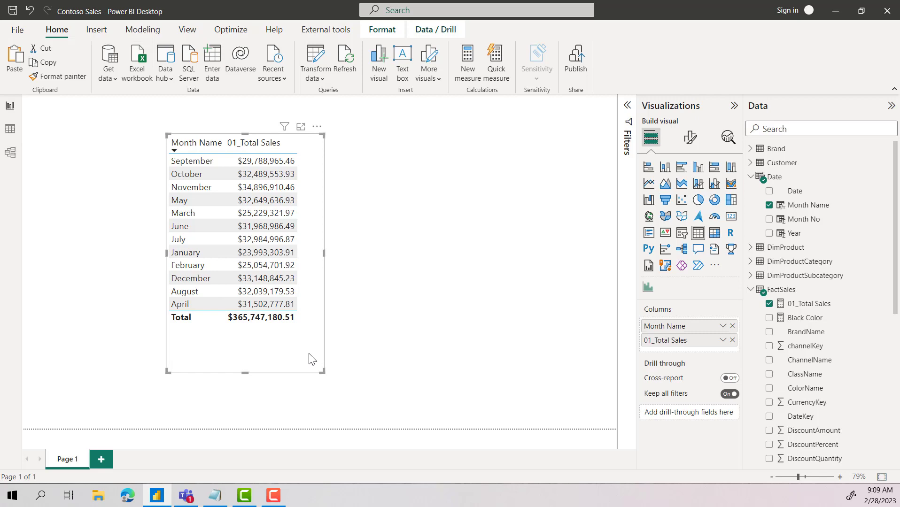
# - Convert the table to a larger stacked column chart and view its axis sorting options
pyautogui.click(664, 170)
pyautogui.moveTo(440, 361)
pyautogui.mouseDown()
pyautogui.moveTo(548, 362)
pyautogui.moveTo(539, 354)
pyautogui.moveTo(447, 361)
pyautogui.mouseUp()
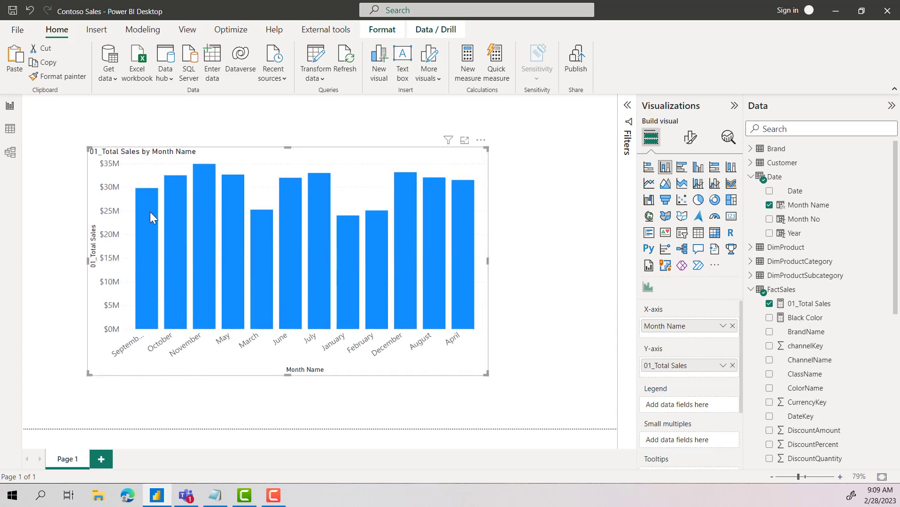
pyautogui.click(480, 141)
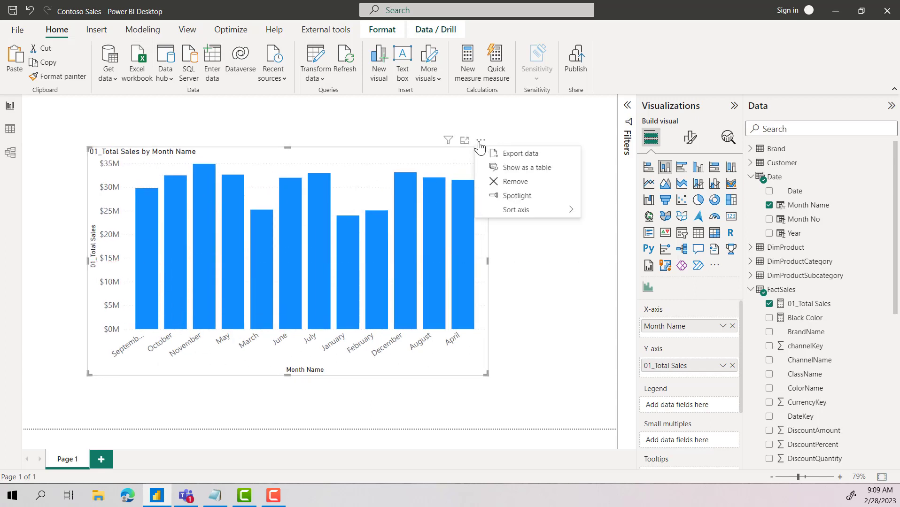
pyautogui.moveTo(533, 217)
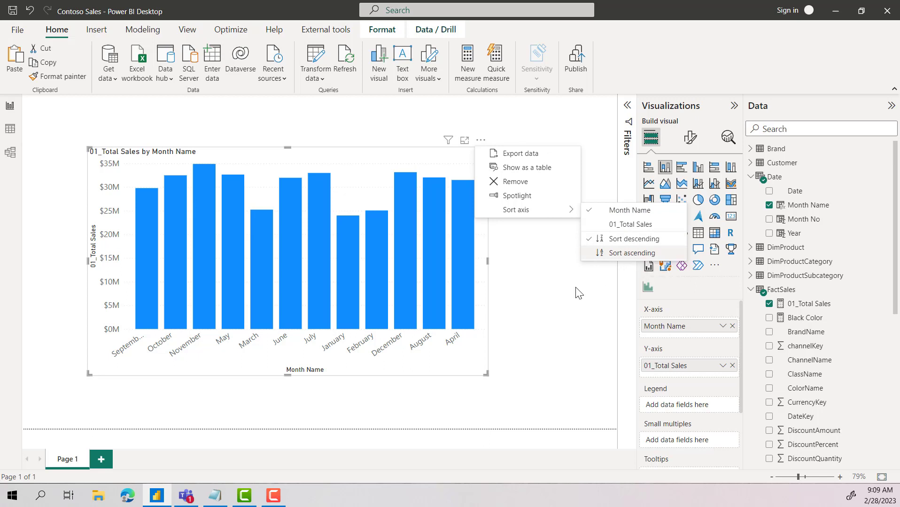
pyautogui.click(471, 366)
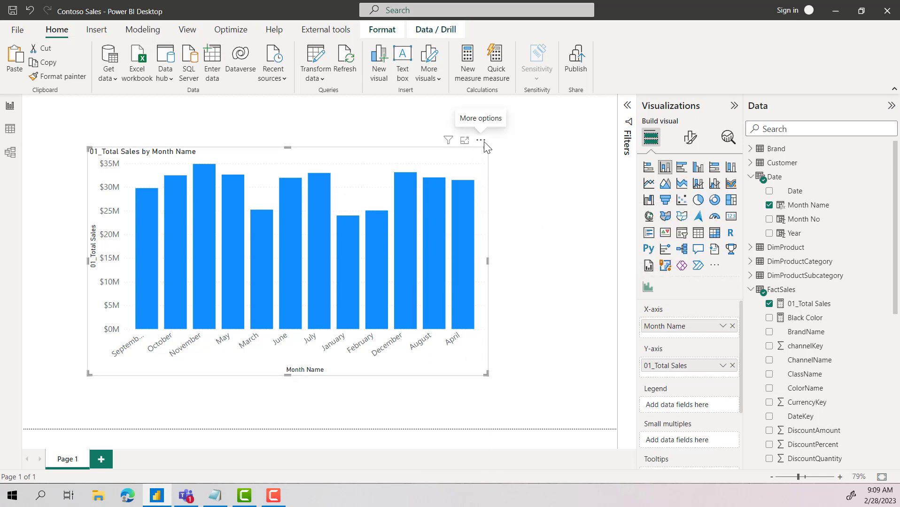
pyautogui.moveTo(315, 156)
pyautogui.mouseDown()
pyautogui.moveTo(306, 155)
pyautogui.moveTo(322, 153)
pyautogui.mouseUp()
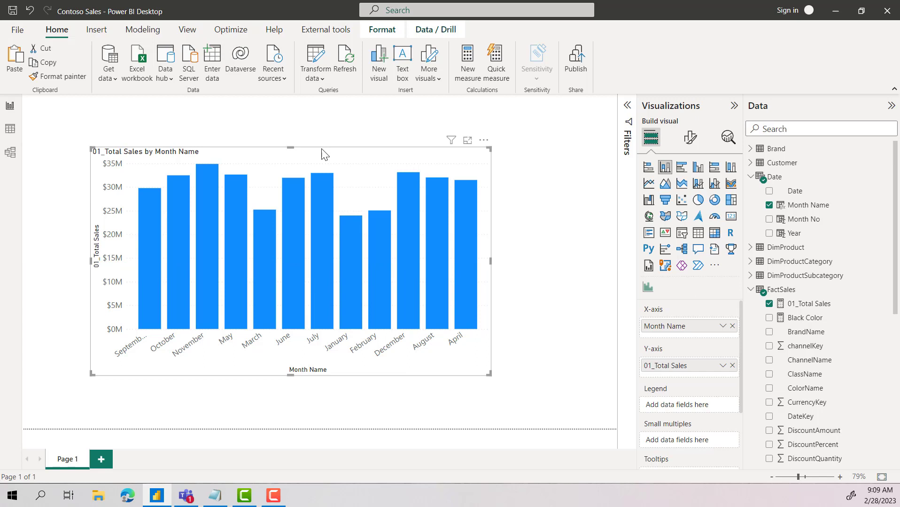
pyautogui.moveTo(322, 154); pyautogui.dragTo(341, 155)
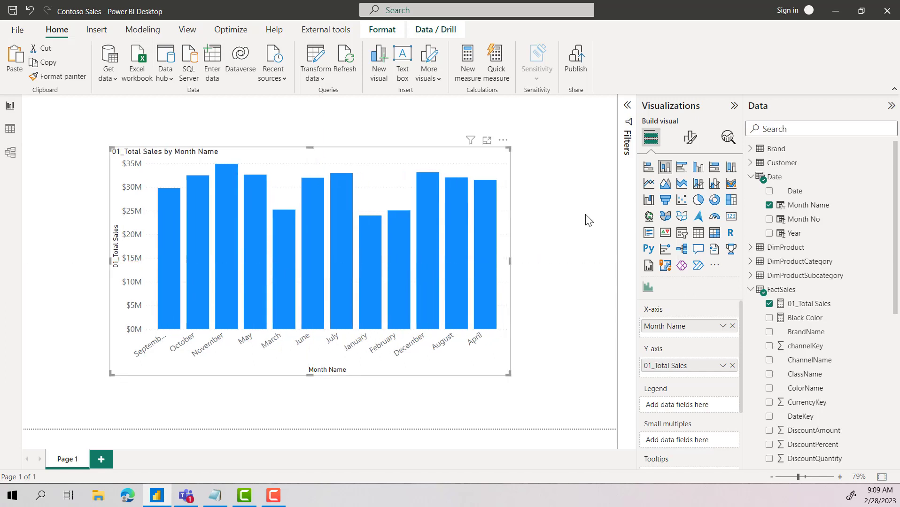
# - Convert the column chart back to a table, narrow it and reposition it on the page
pyautogui.click(698, 233)
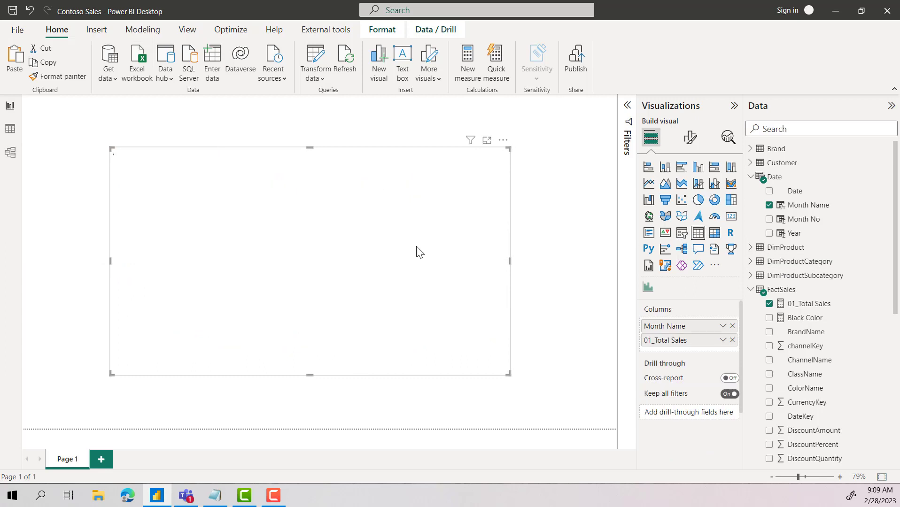
pyautogui.moveTo(487, 366); pyautogui.dragTo(319, 377)
pyautogui.moveTo(263, 286); pyautogui.dragTo(349, 280)
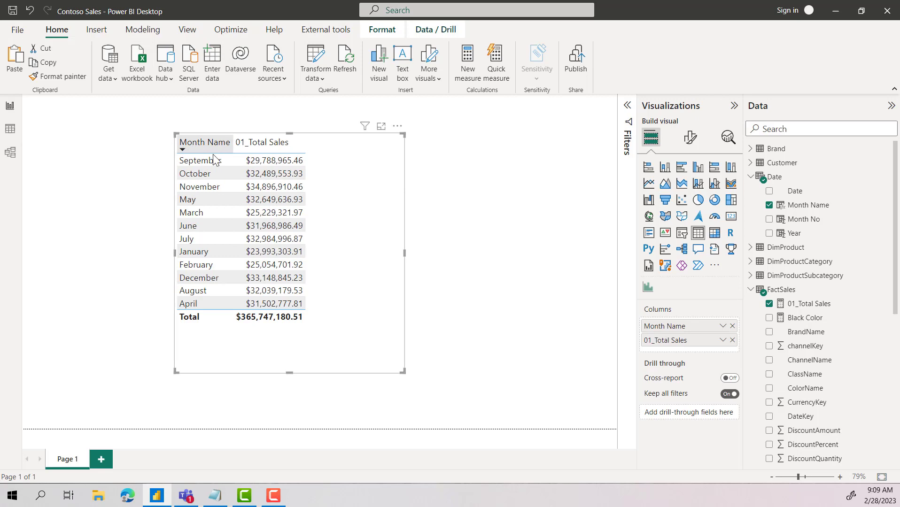
# - Examine which fields the table with Month Name and 01_Total Sales can be sorted by
pyautogui.click(397, 127)
pyautogui.moveTo(438, 245)
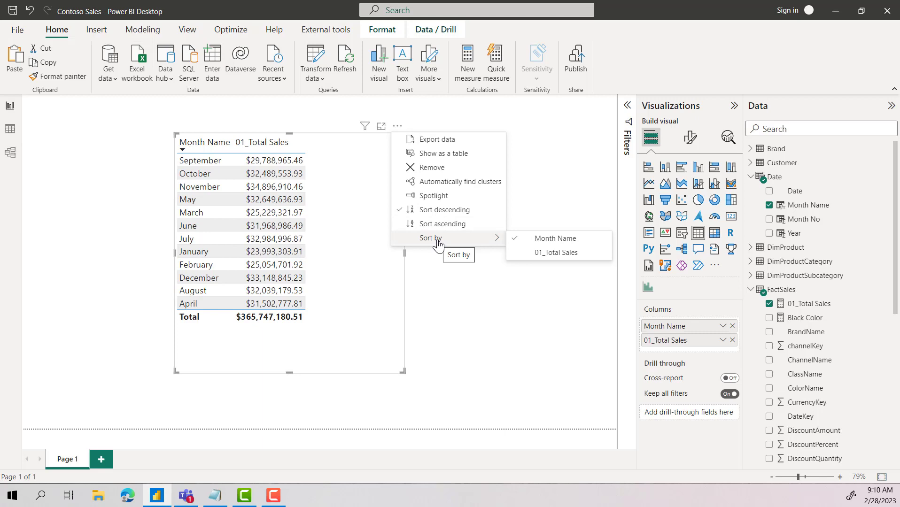
pyautogui.press('Escape')
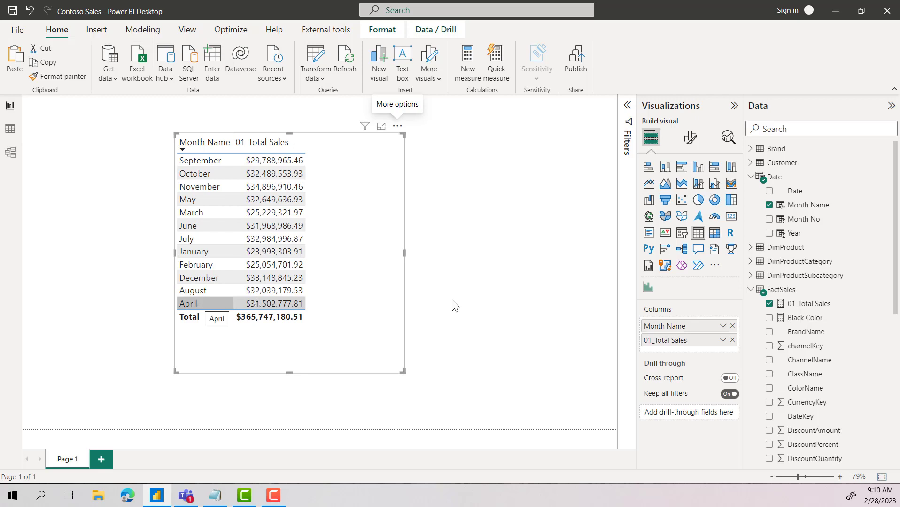
# - Add Month No from the Date table to the table visual and sort it by Month No in ascending order
pyautogui.click(769, 219)
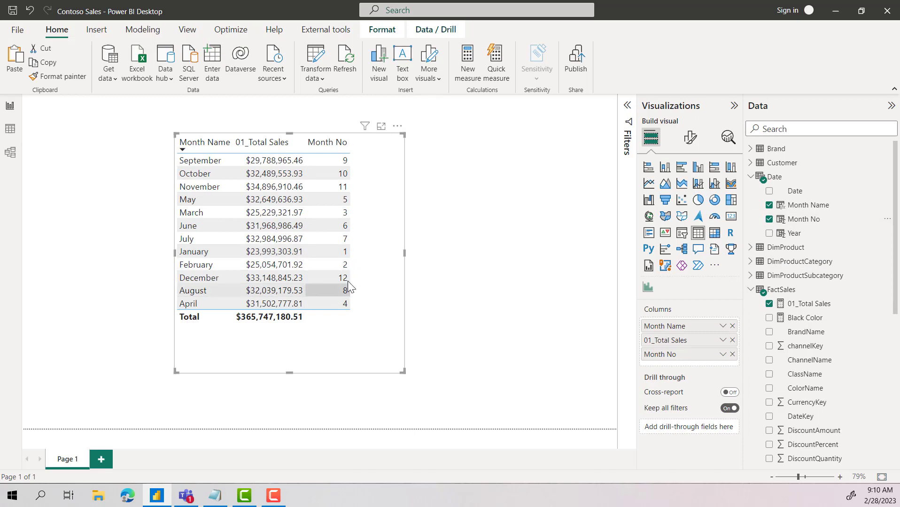
pyautogui.click(397, 127)
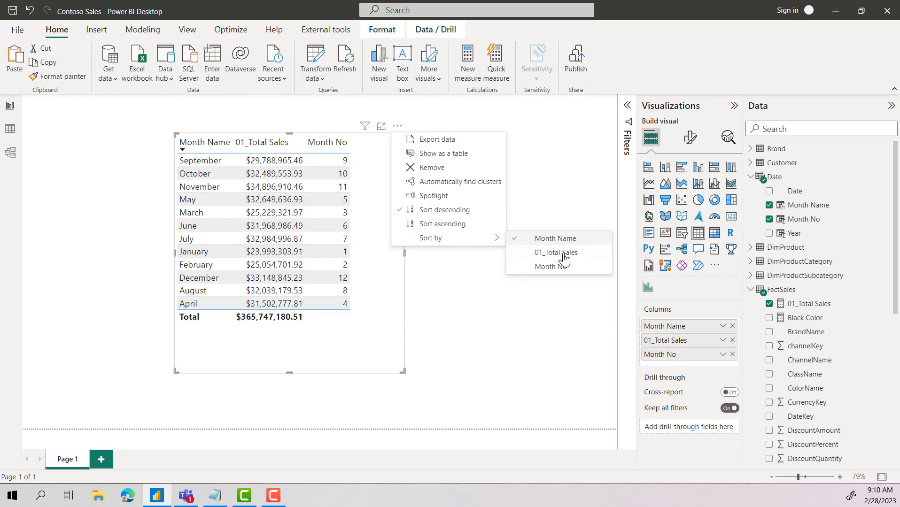
pyautogui.click(553, 268)
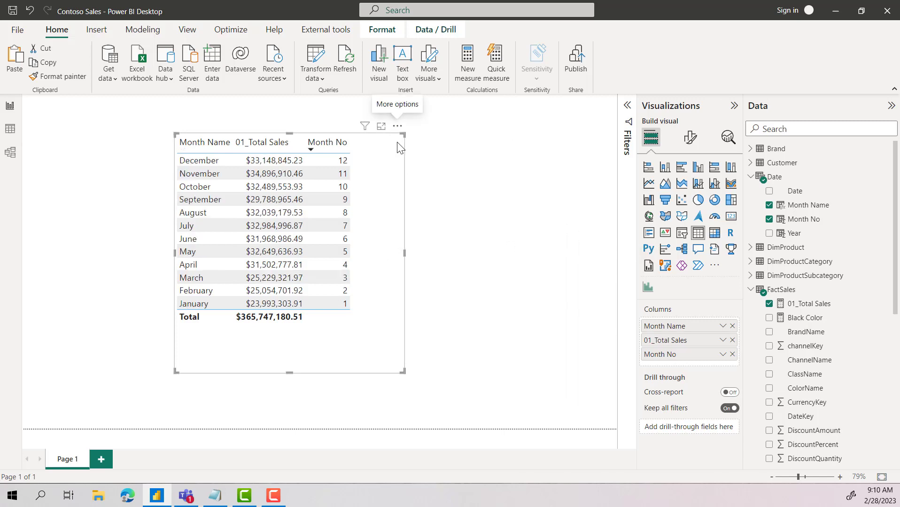
pyautogui.click(399, 128)
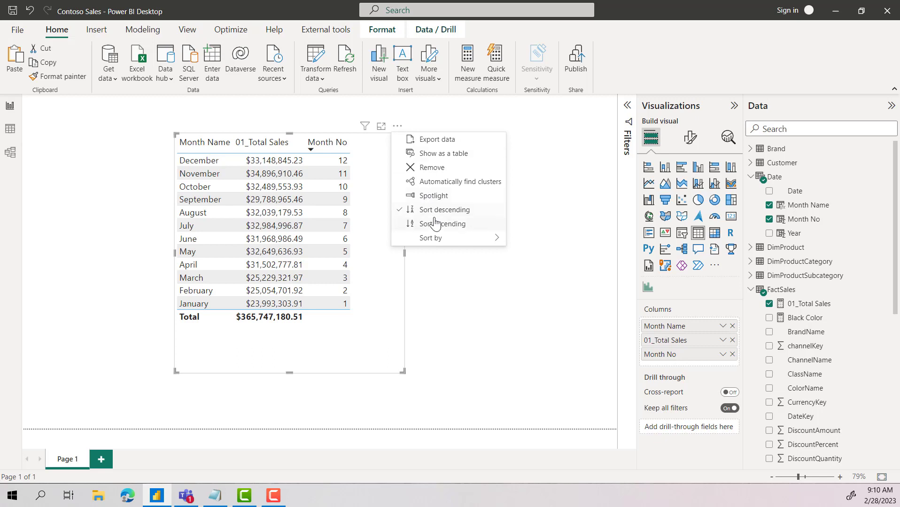
pyautogui.click(447, 225)
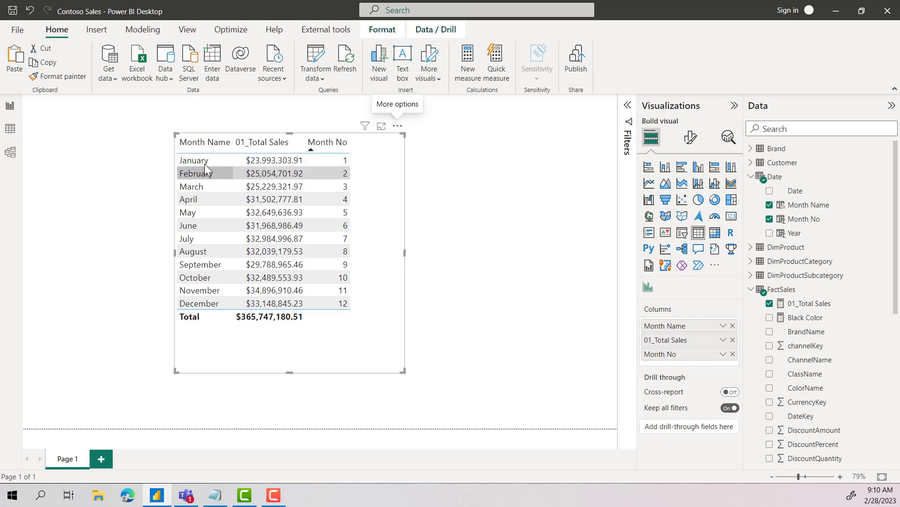
# - Switch the table's Month No sort to descending order and shift the table slightly on the page
pyautogui.click(399, 130)
pyautogui.click(425, 210)
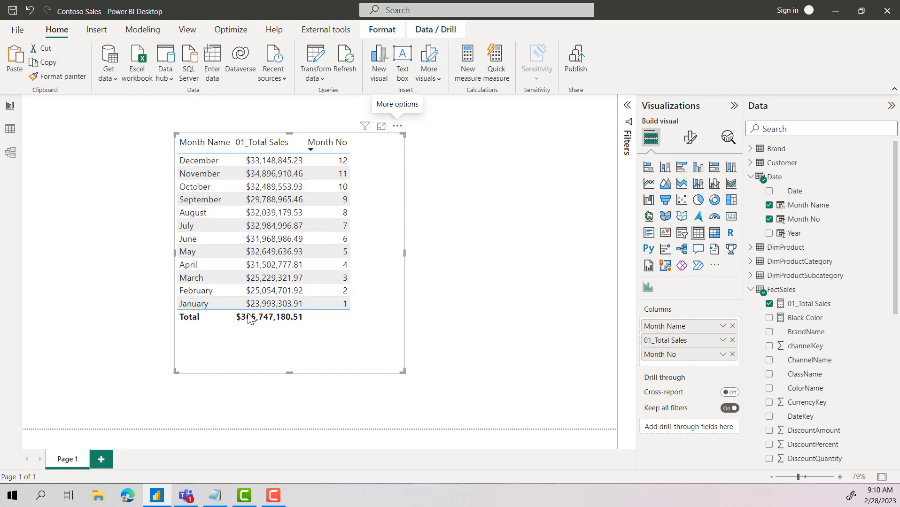
pyautogui.moveTo(399, 214); pyautogui.dragTo(379, 218)
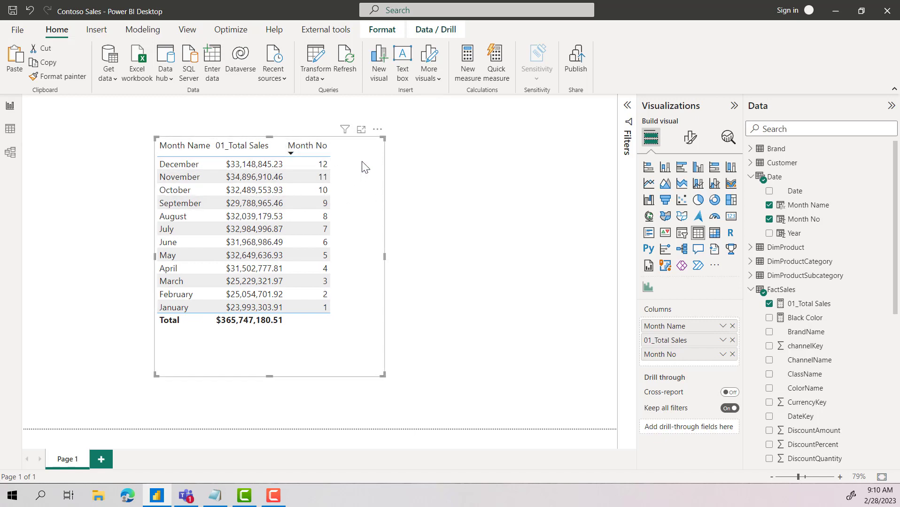
# - Check the table's available sort fields and remove Month No from its columns, repositioning the table on the page
pyautogui.click(379, 131)
pyautogui.moveTo(422, 243)
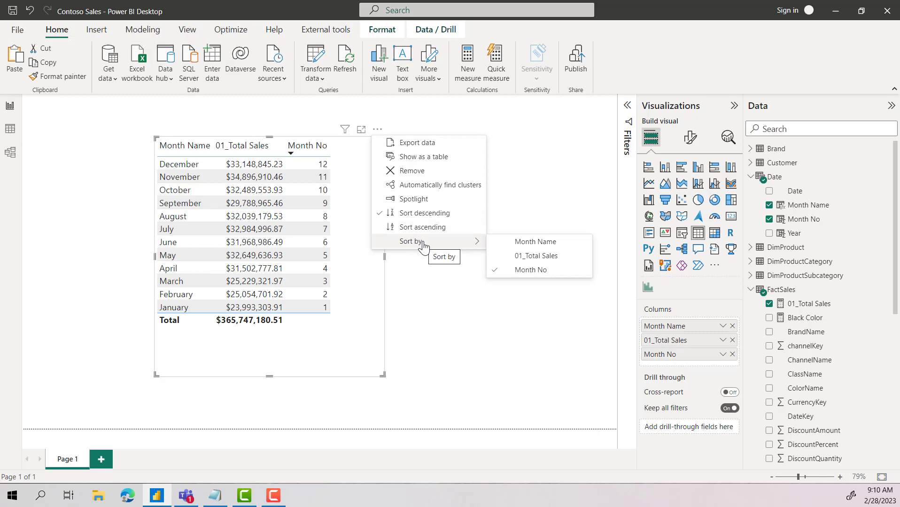
pyautogui.click(358, 254)
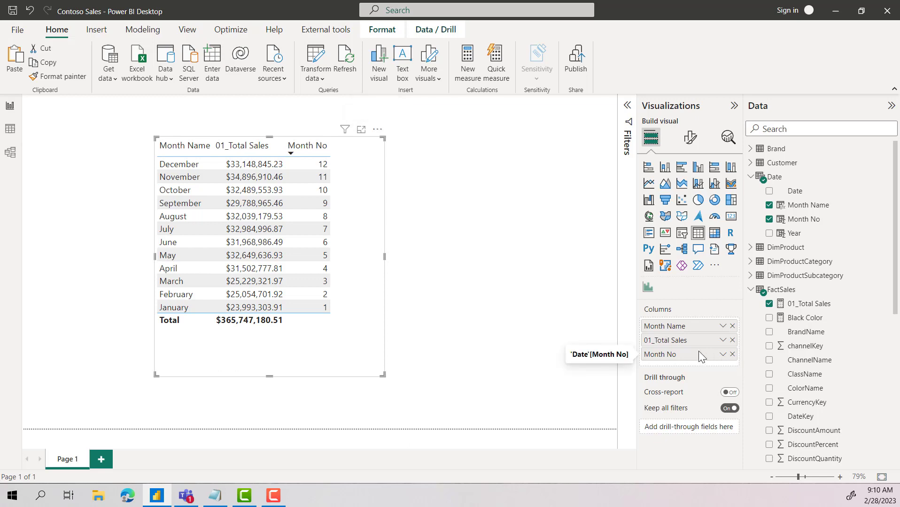
pyautogui.moveTo(699, 355); pyautogui.dragTo(563, 305)
pyautogui.moveTo(358, 241); pyautogui.dragTo(426, 231)
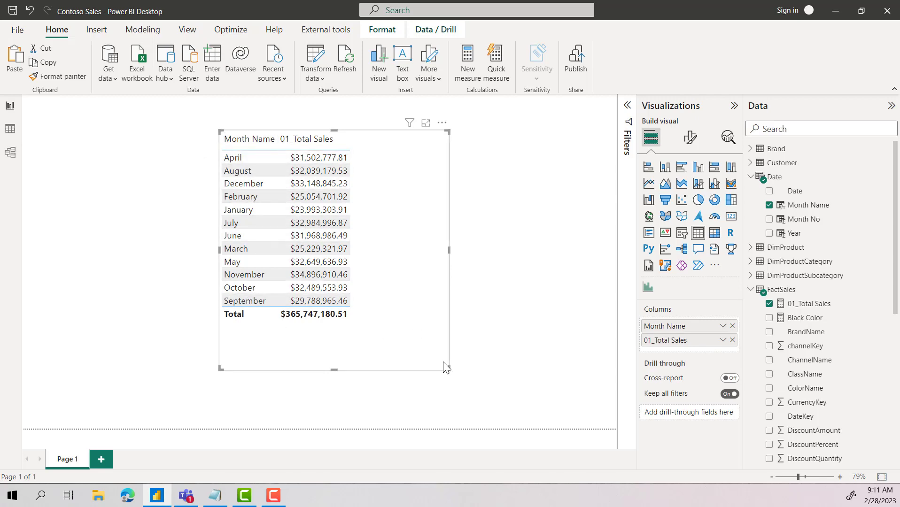
# - Make the monthly sales table smaller and set the Date table's Month Name column to sort by Month No
pyautogui.click(377, 347)
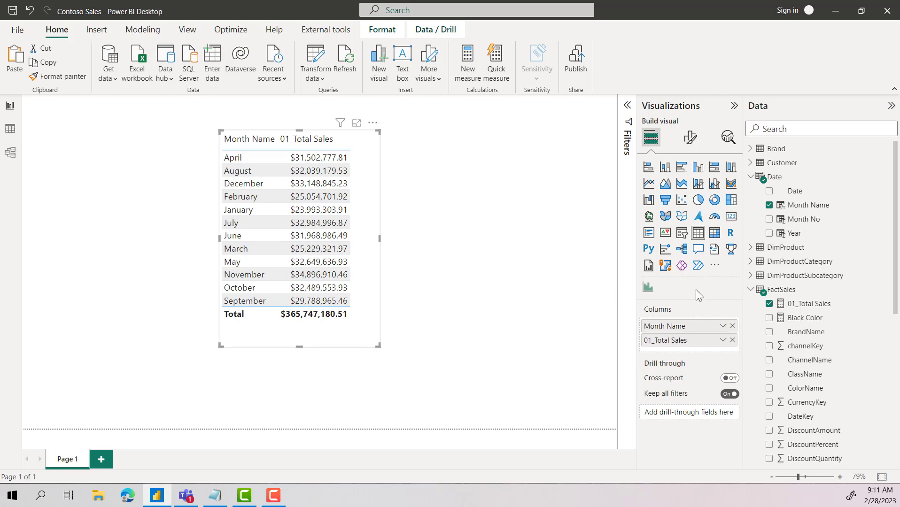
pyautogui.click(803, 210)
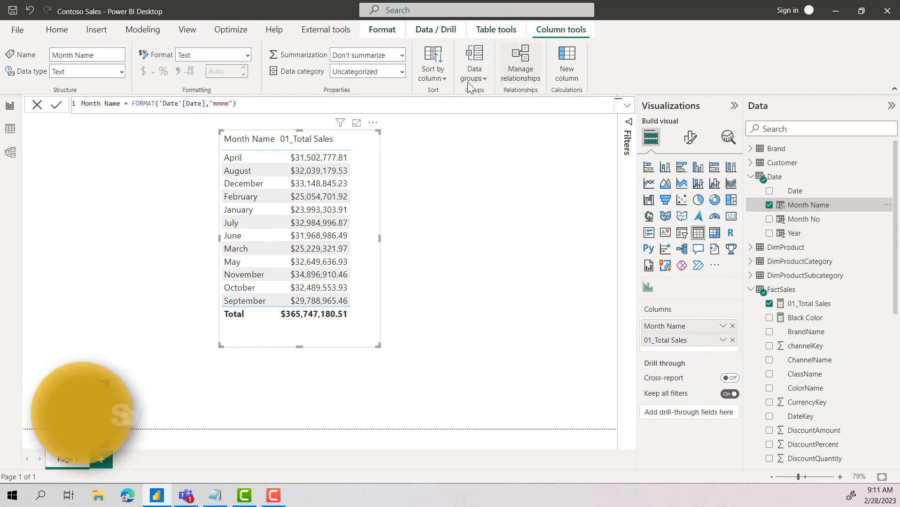
pyautogui.click(440, 83)
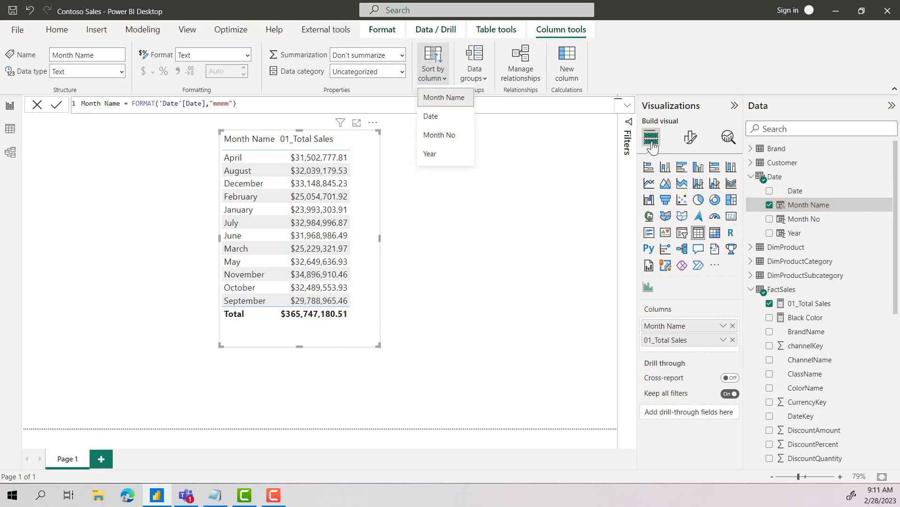
pyautogui.click(439, 135)
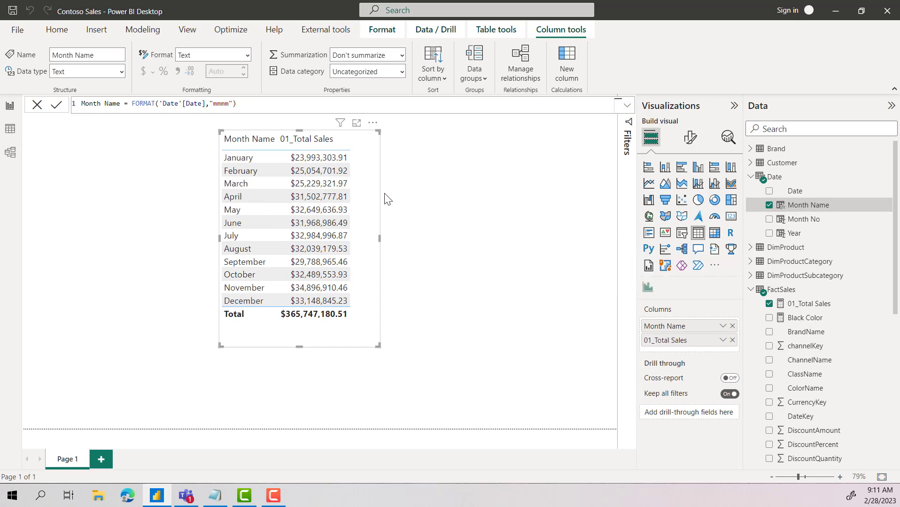
# - Check which fields the Month Name and 01_Total Sales table can be sorted by, shifting the table slightly on the page
pyautogui.moveTo(374, 205); pyautogui.dragTo(362, 209)
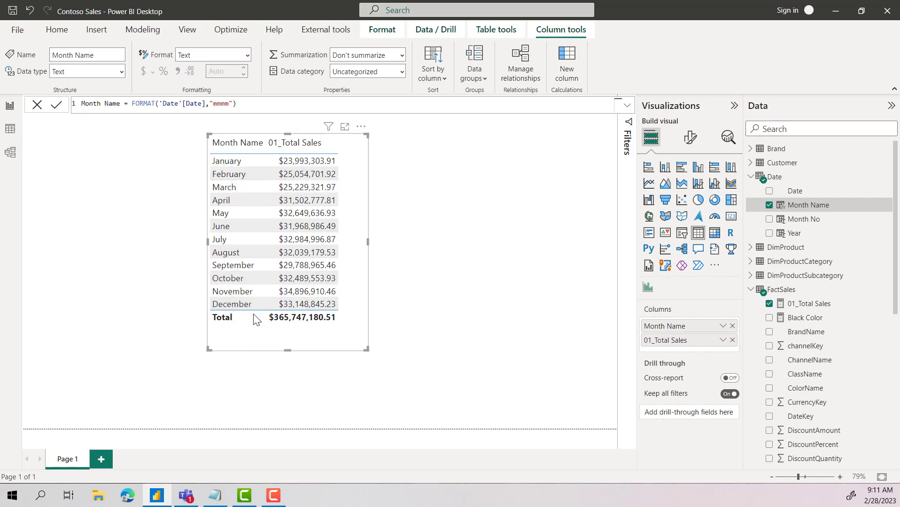
pyautogui.click(361, 128)
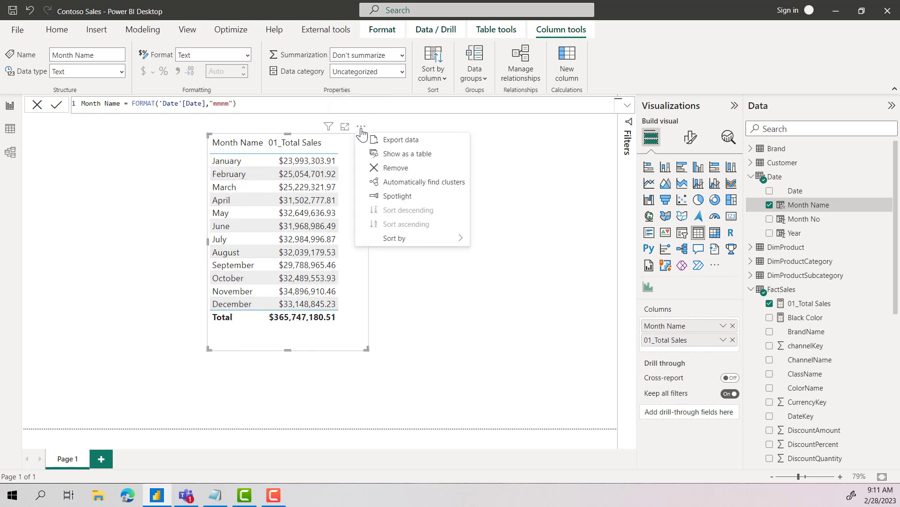
pyautogui.moveTo(397, 239)
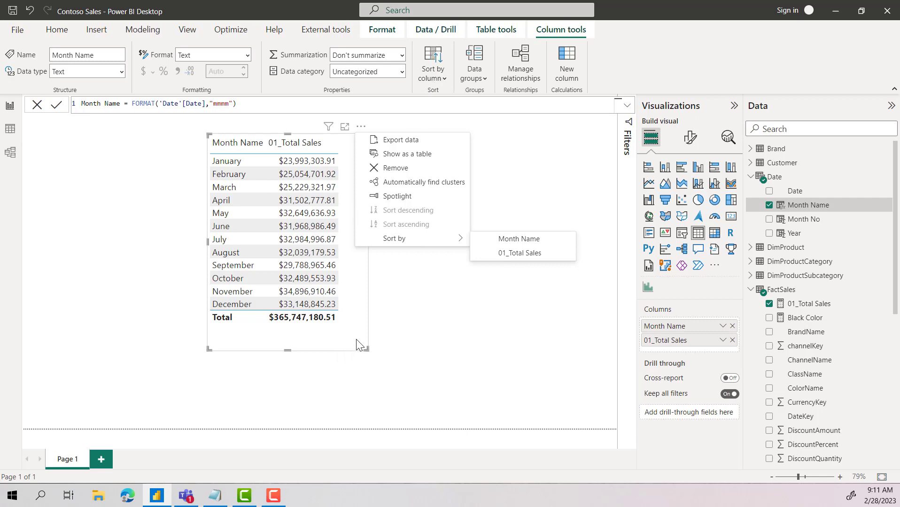
pyautogui.click(329, 343)
pyautogui.moveTo(350, 345); pyautogui.dragTo(314, 353)
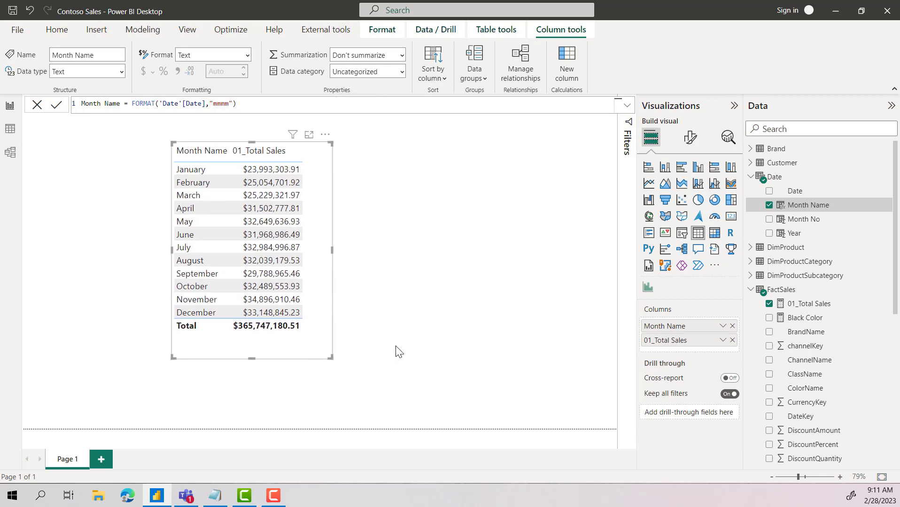
# - Convert the monthly sales table to a stacked column chart, enlarged and repositioned to fill most of the page
pyautogui.click(665, 167)
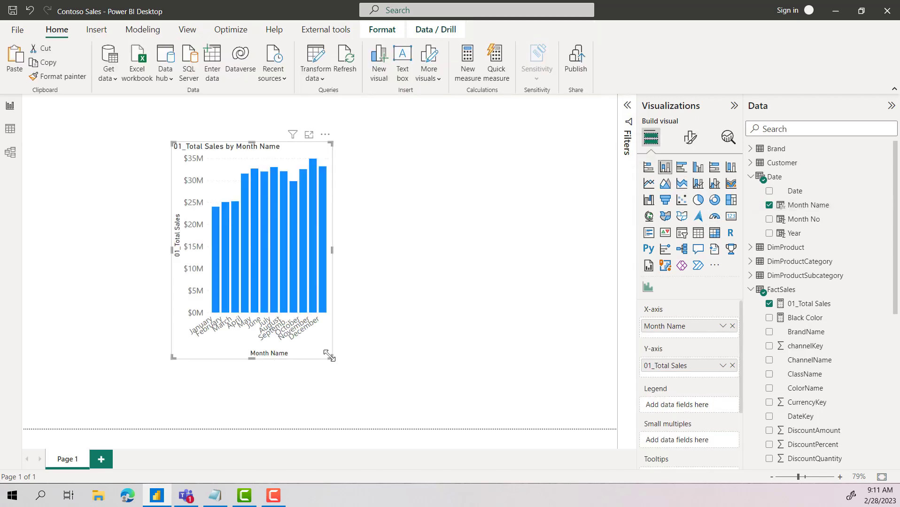
pyautogui.moveTo(329, 356); pyautogui.dragTo(610, 411)
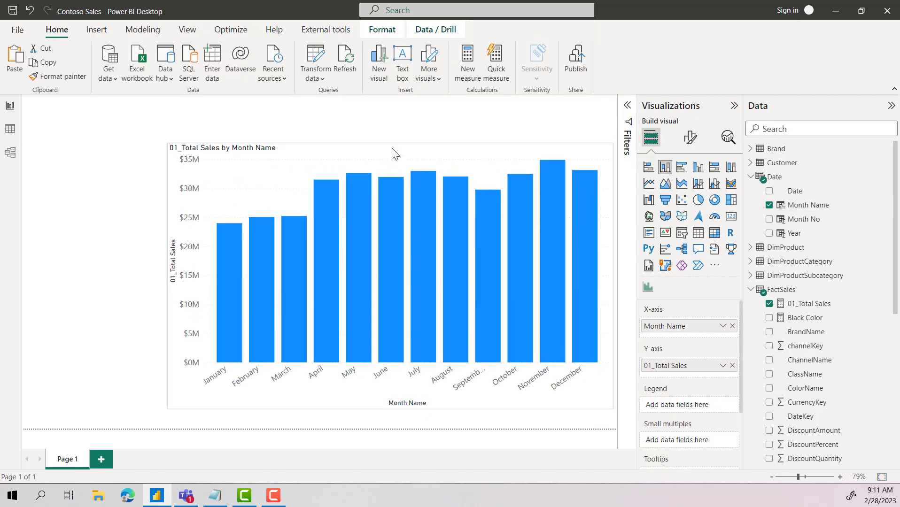
pyautogui.moveTo(394, 153); pyautogui.dragTo(320, 150)
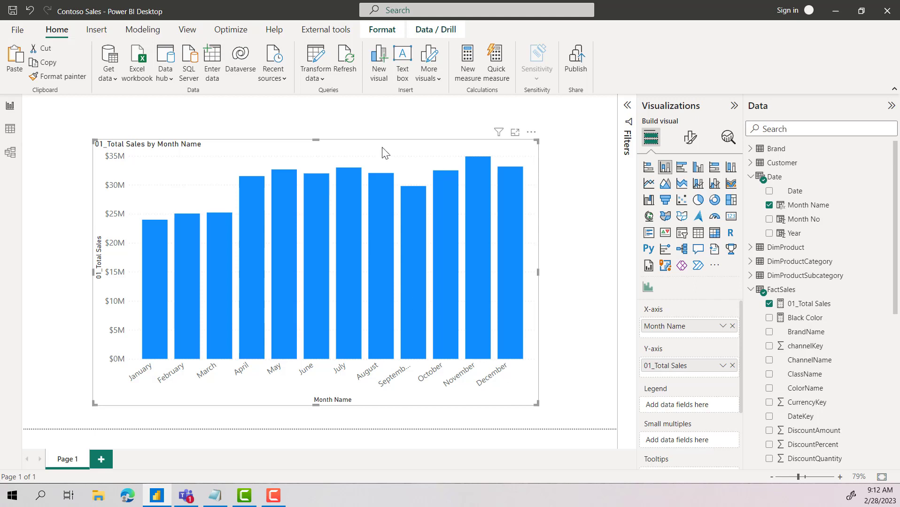
pyautogui.moveTo(385, 152)
pyautogui.mouseDown()
pyautogui.moveTo(354, 143)
pyautogui.moveTo(380, 138)
pyautogui.mouseUp()
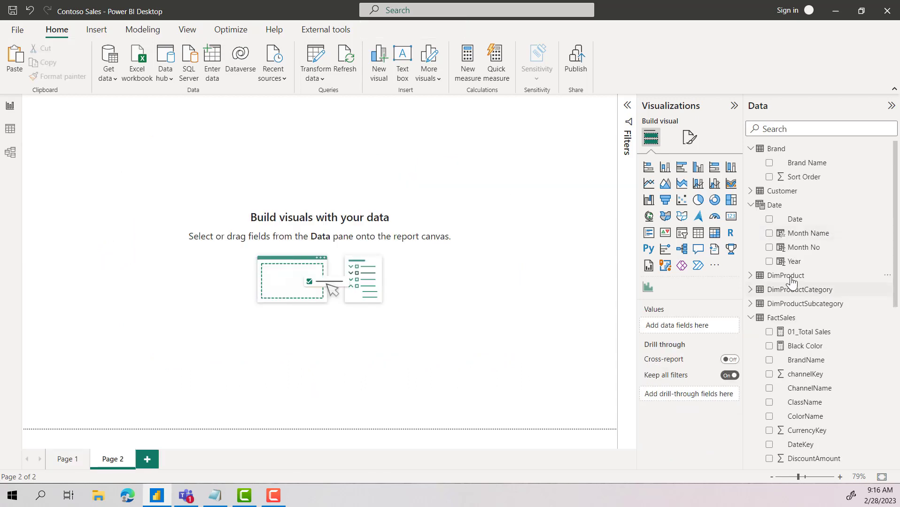
# - Build a table visual of FactSales BrandName and 01_Total Sales on Page 2 and enlarge it
pyautogui.click(769, 332)
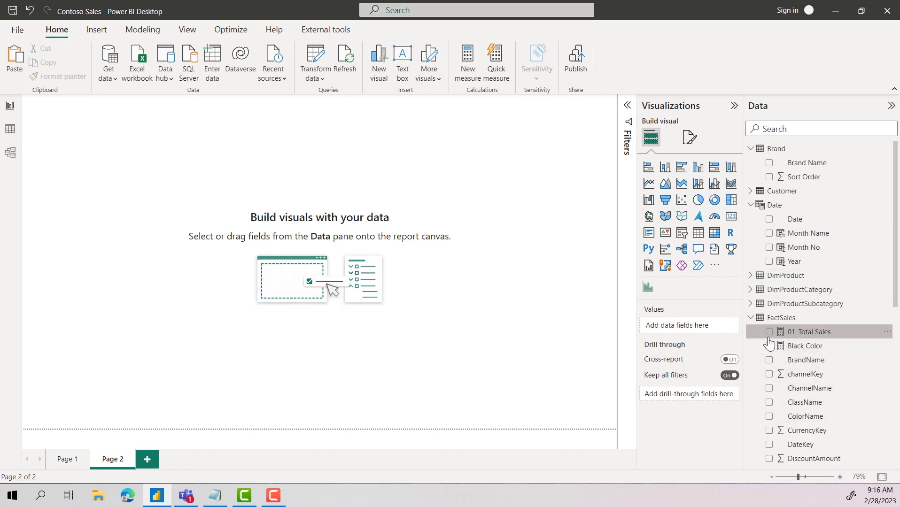
pyautogui.click(768, 360)
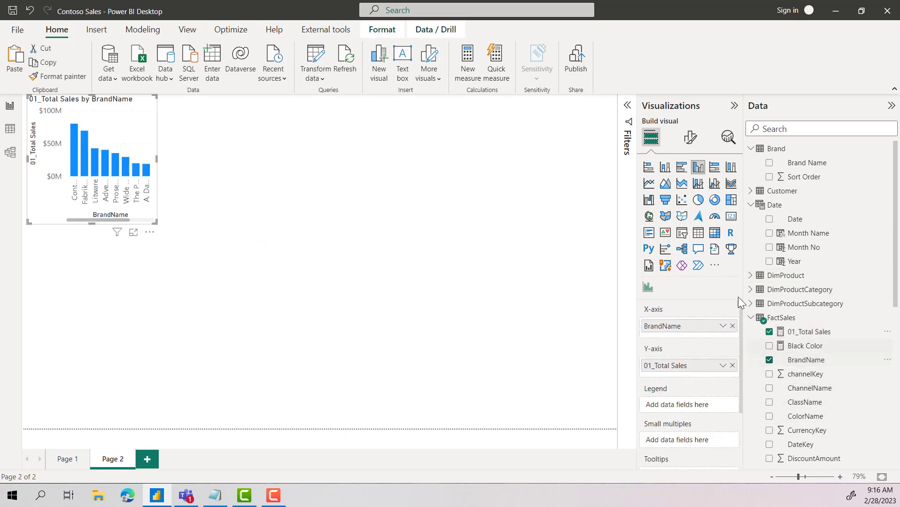
pyautogui.moveTo(155, 221); pyautogui.dragTo(302, 343)
pyautogui.moveTo(275, 299); pyautogui.dragTo(328, 351)
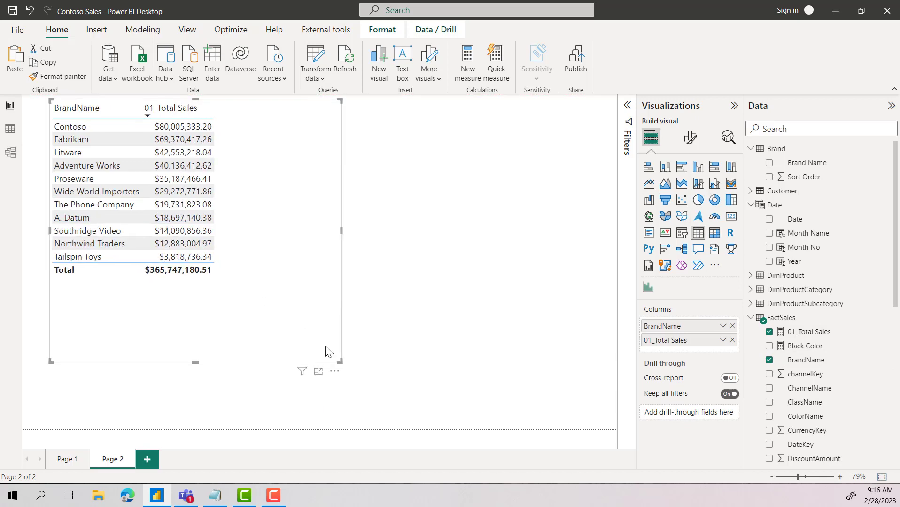
# - Sort the brand sales table by BrandName in ascending order
pyautogui.click(335, 373)
pyautogui.moveTo(379, 375)
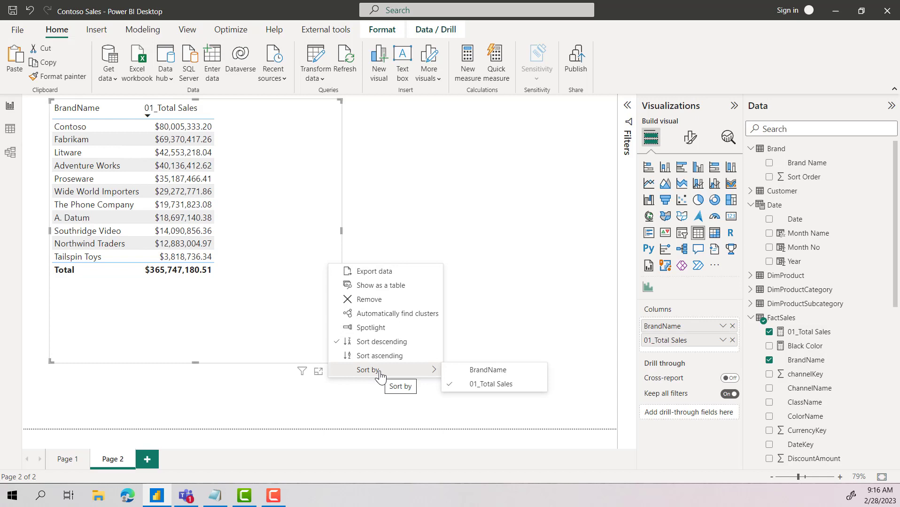
pyautogui.click(493, 374)
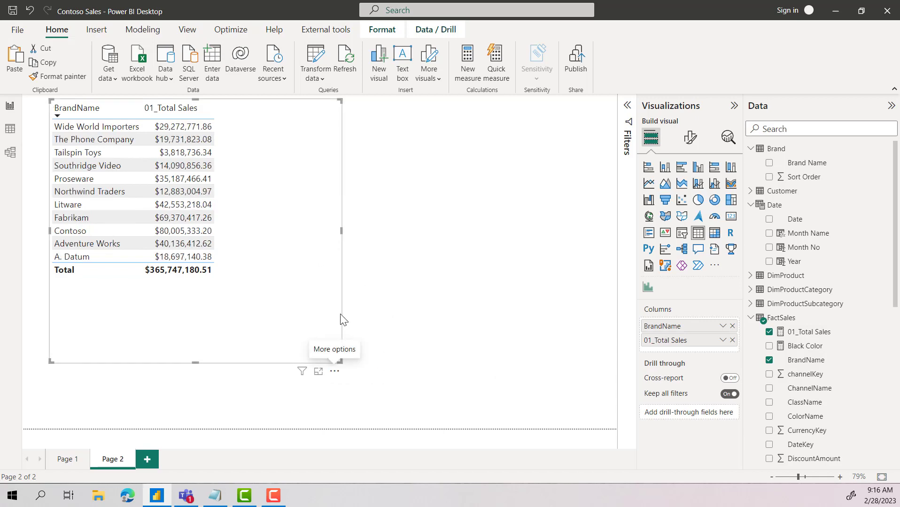
pyautogui.click(334, 371)
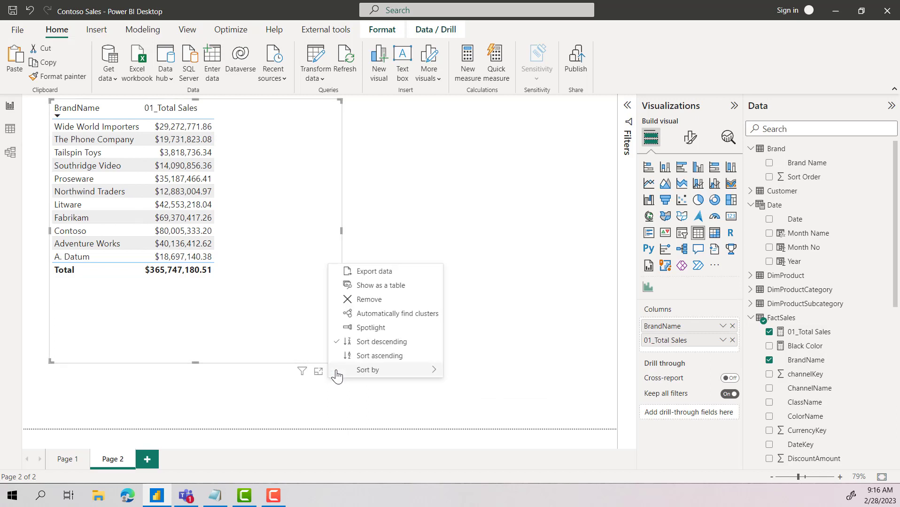
pyautogui.click(385, 356)
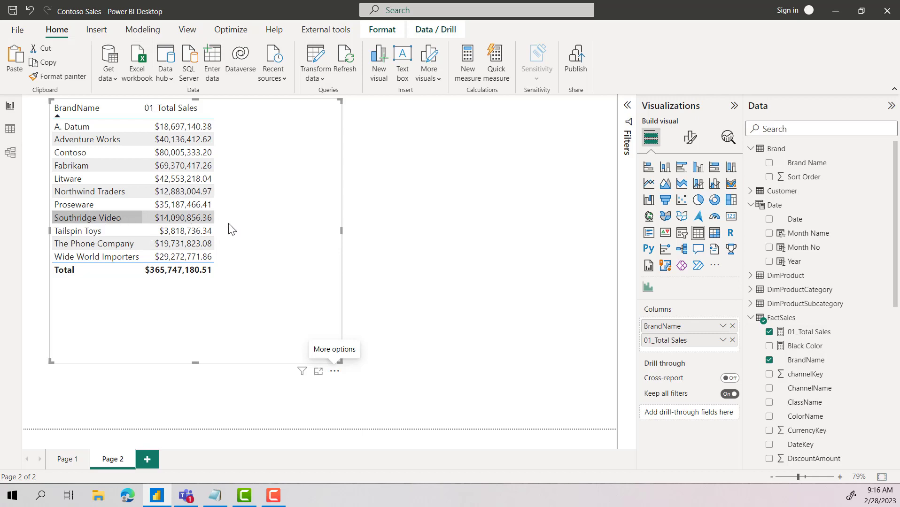
# - Examine which columns the FactSales BrandName field can be sorted by, without choosing one
pyautogui.click(808, 362)
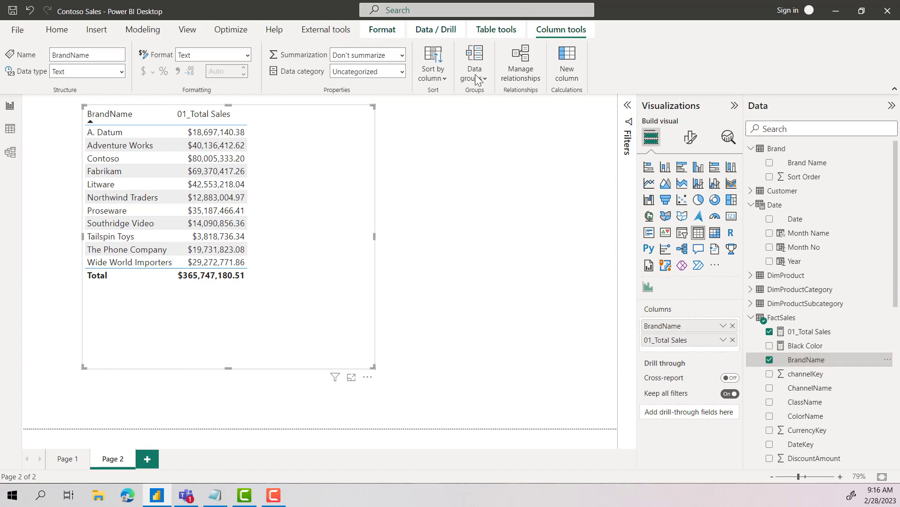
pyautogui.click(444, 80)
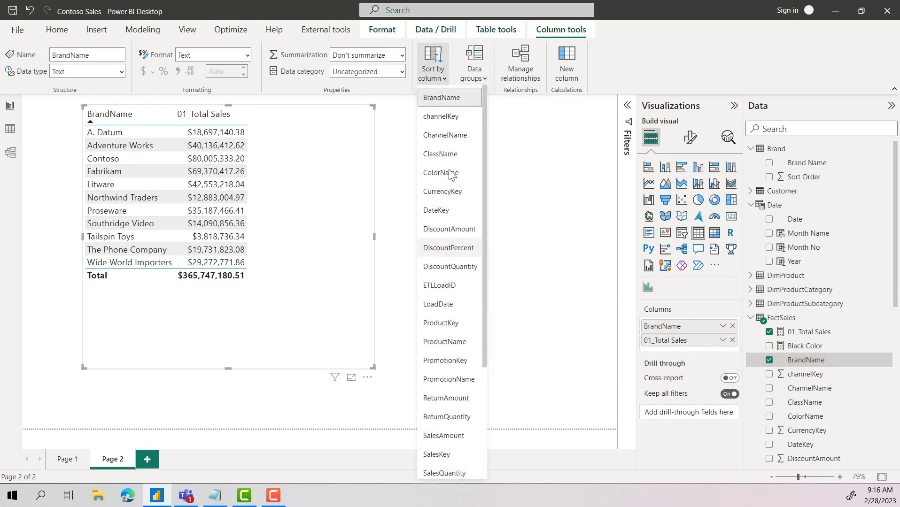
pyautogui.click(552, 187)
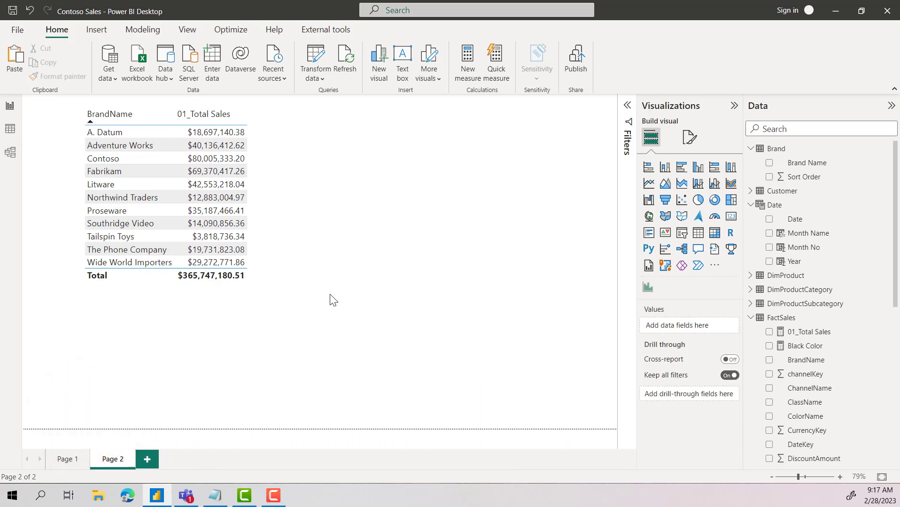
# - Show the Brand table's data, sort its rows by Sort Order in ascending order and select the Brand Name column
pyautogui.click(10, 130)
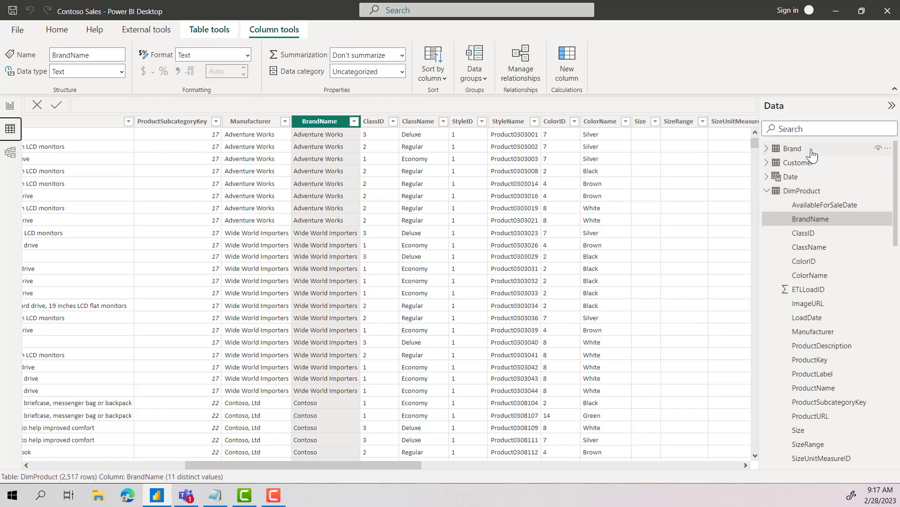
pyautogui.click(793, 149)
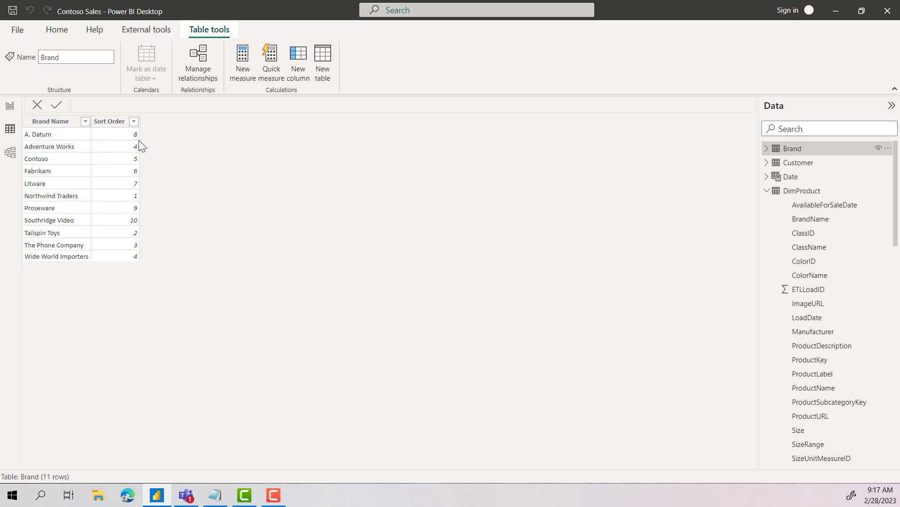
pyautogui.click(134, 121)
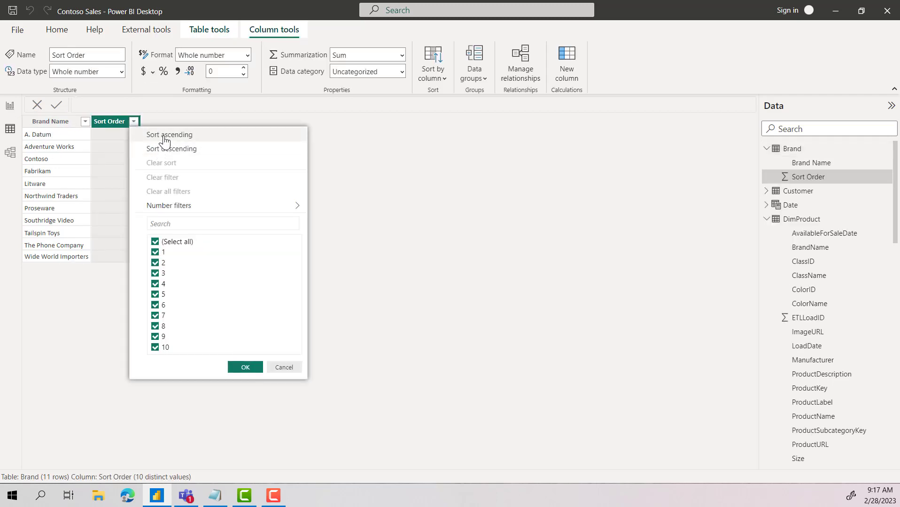
pyautogui.click(164, 136)
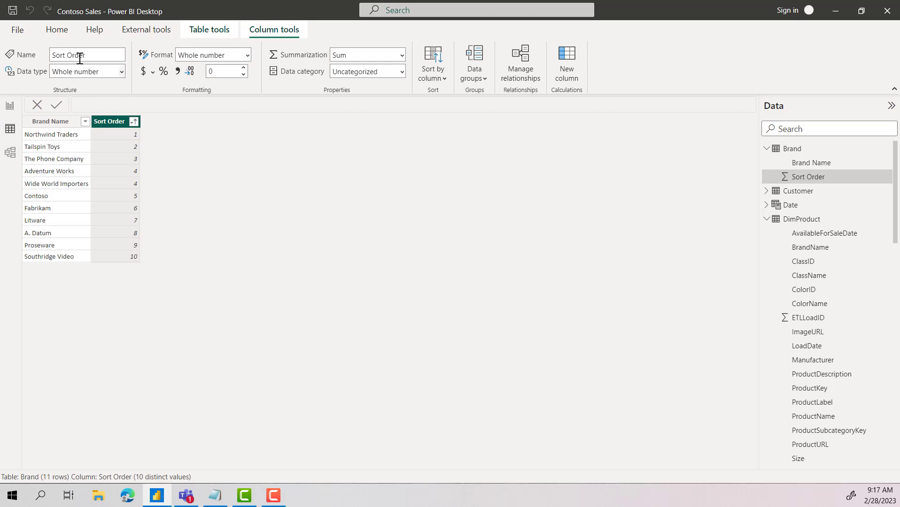
pyautogui.click(57, 29)
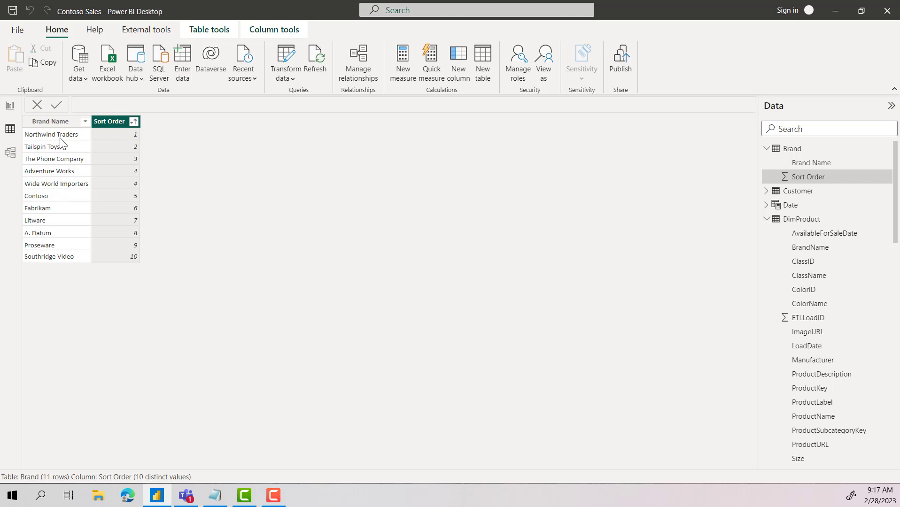
pyautogui.click(50, 122)
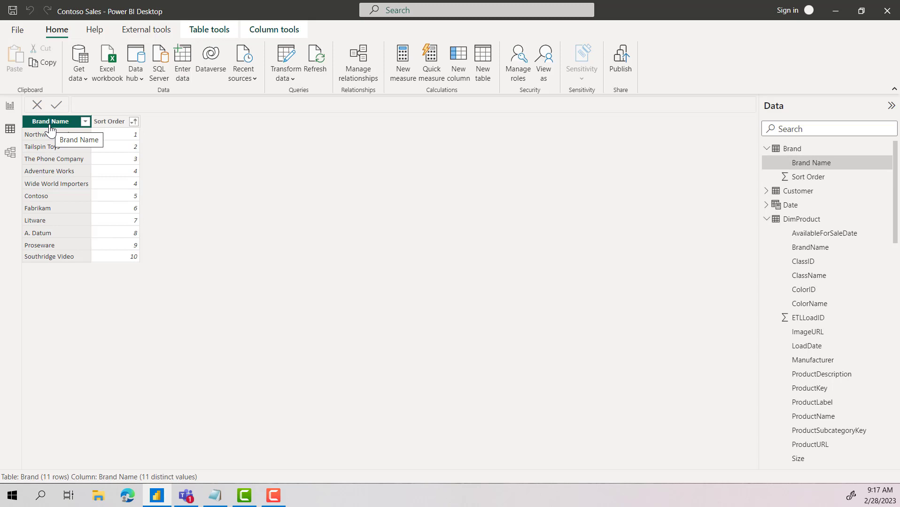
pyautogui.click(63, 151)
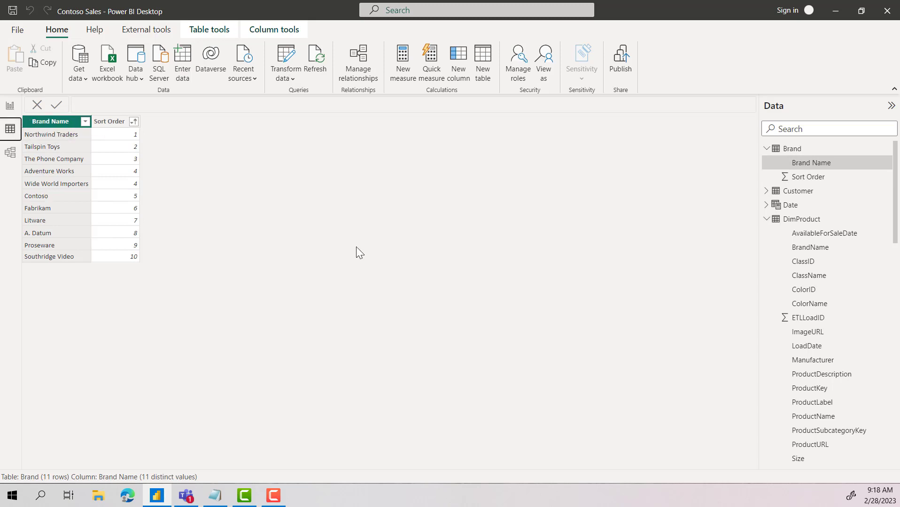
# - Create a relationship between DimProduct's BrandName and the Brand table's Brand Name in the model, and return to the report page
pyautogui.click(10, 152)
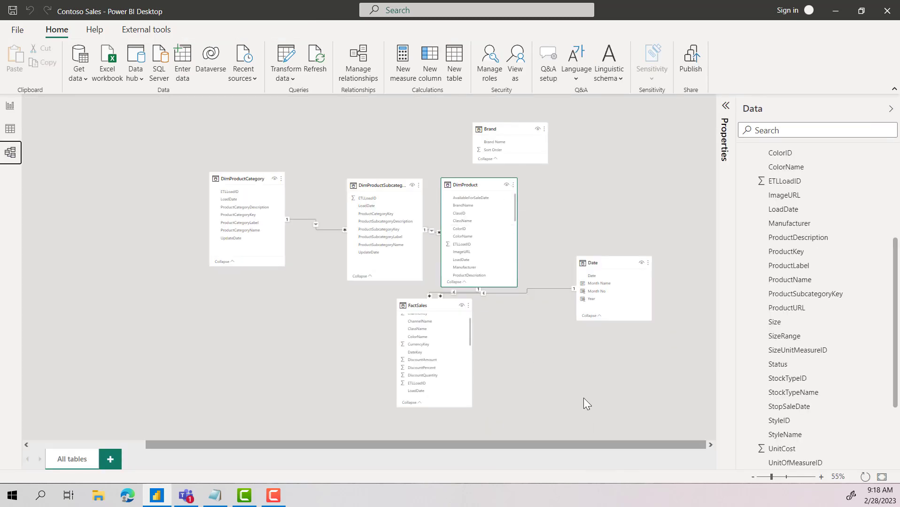
pyautogui.scroll(3, 533, 365)
pyautogui.scroll(1, 530, 361)
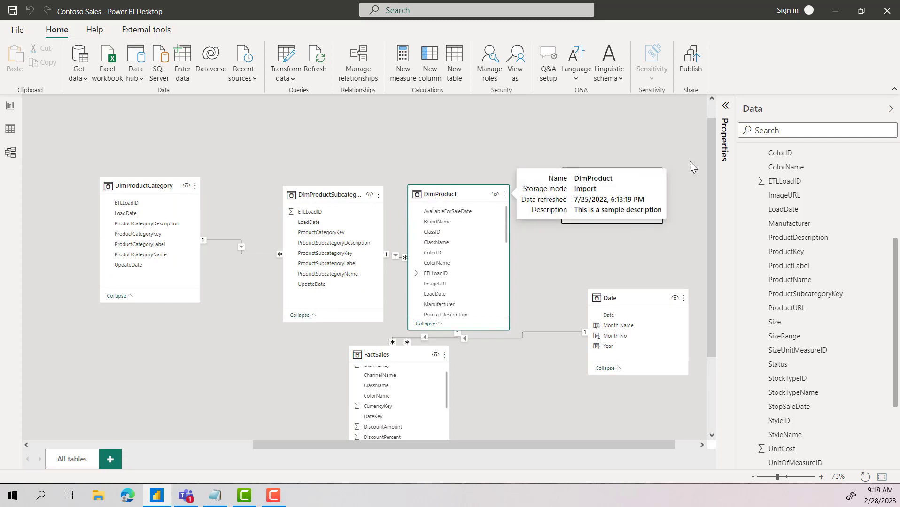
pyautogui.moveTo(439, 222); pyautogui.dragTo(577, 201)
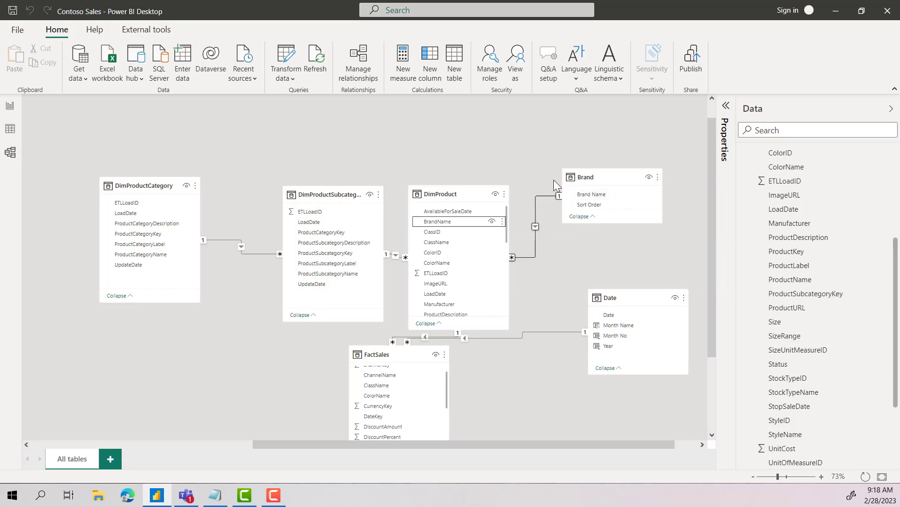
pyautogui.click(10, 106)
pyautogui.click(10, 130)
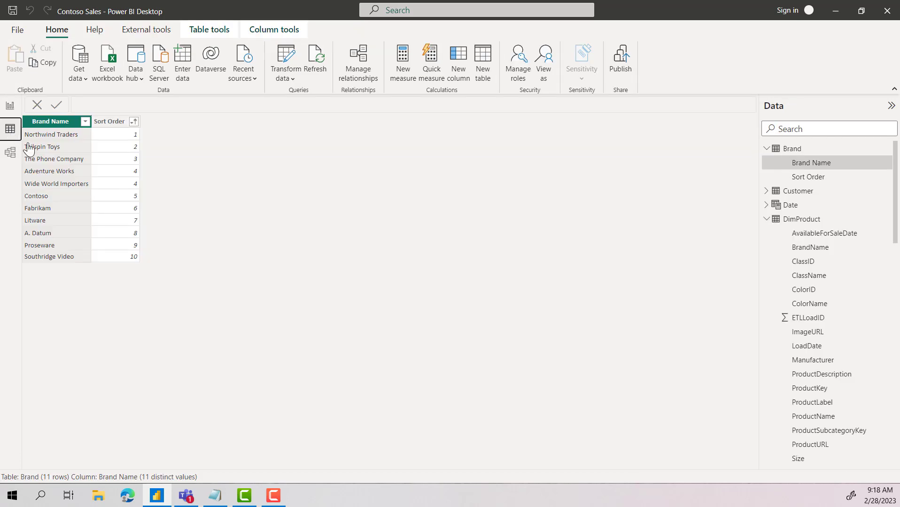
pyautogui.click(10, 107)
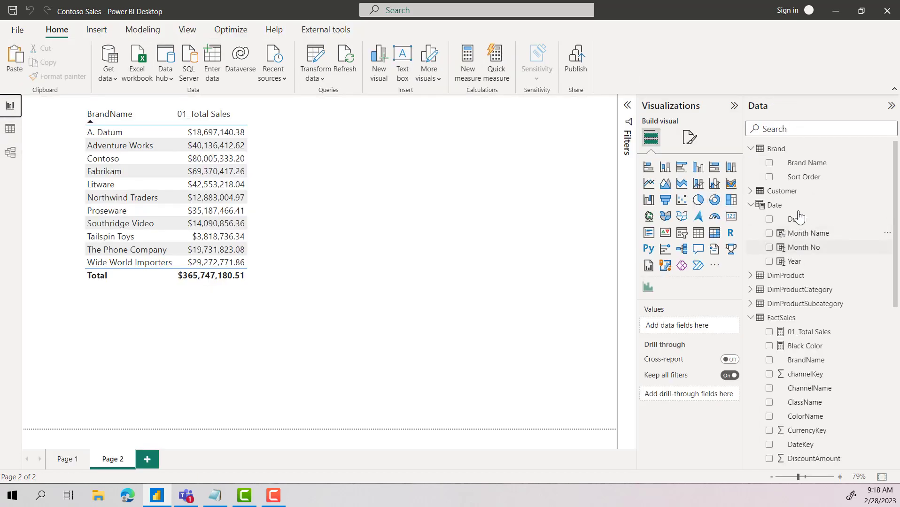
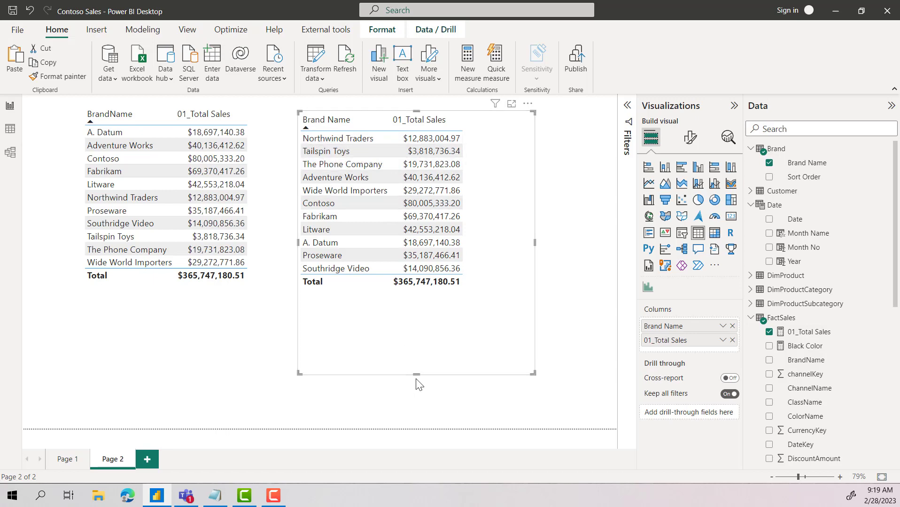
# - Shorten the Brand Name sales table, try it as a stacked column chart and change it back to a table
pyautogui.moveTo(417, 374); pyautogui.dragTo(411, 308)
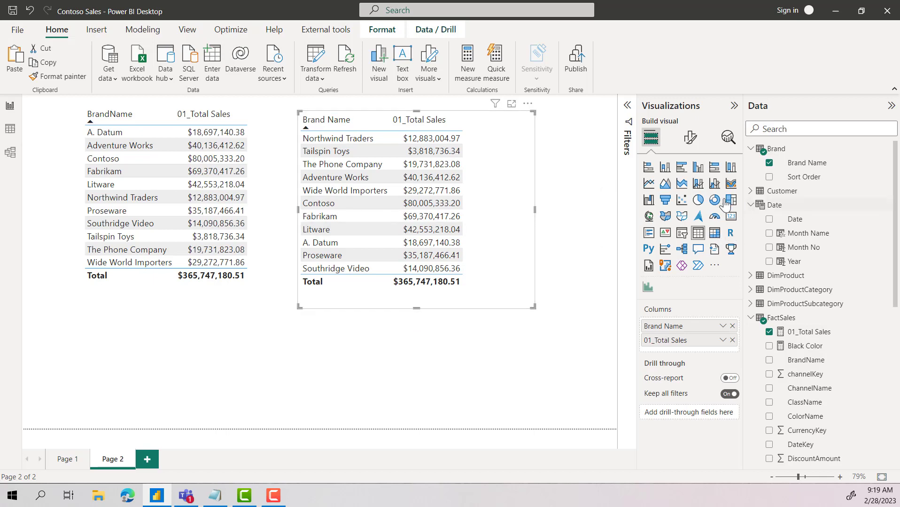
pyautogui.click(666, 169)
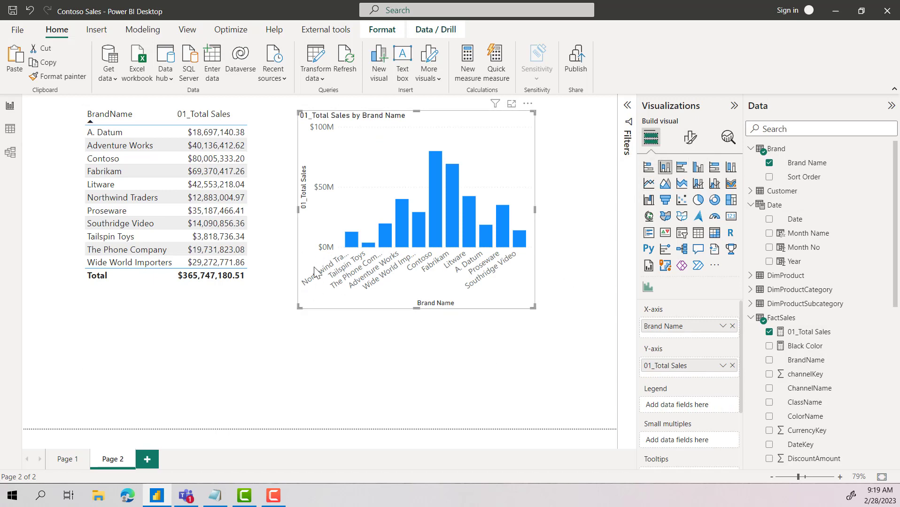
pyautogui.click(698, 234)
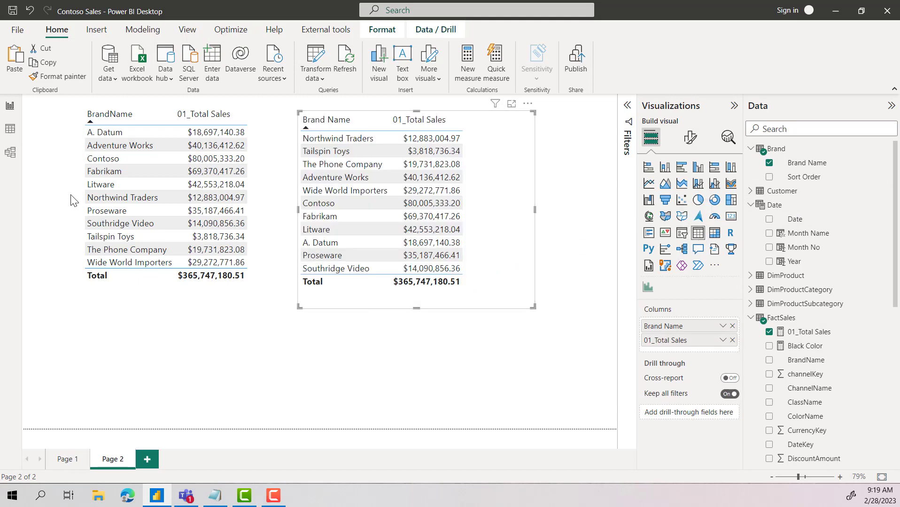
# - Examine which columns the DimProduct BrandName field can be sorted by, without choosing one
pyautogui.click(10, 129)
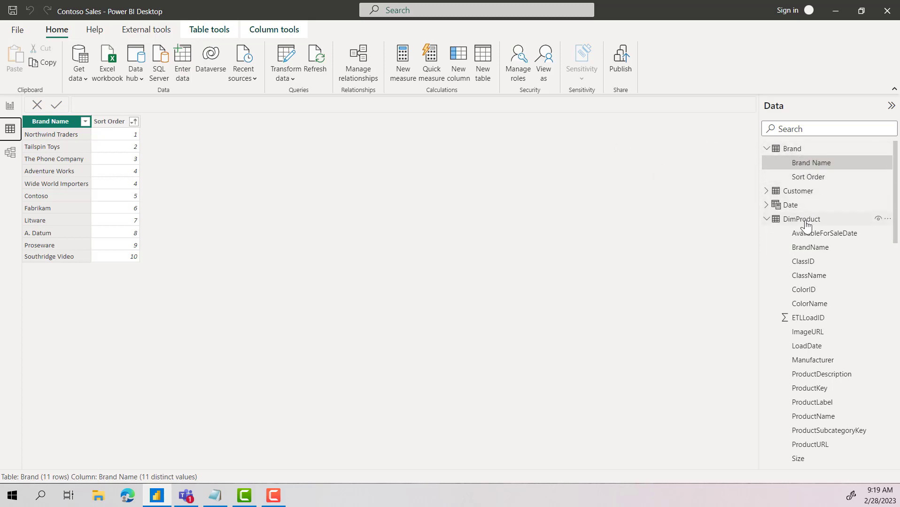
pyautogui.moveTo(806, 226)
pyautogui.moveTo(818, 254)
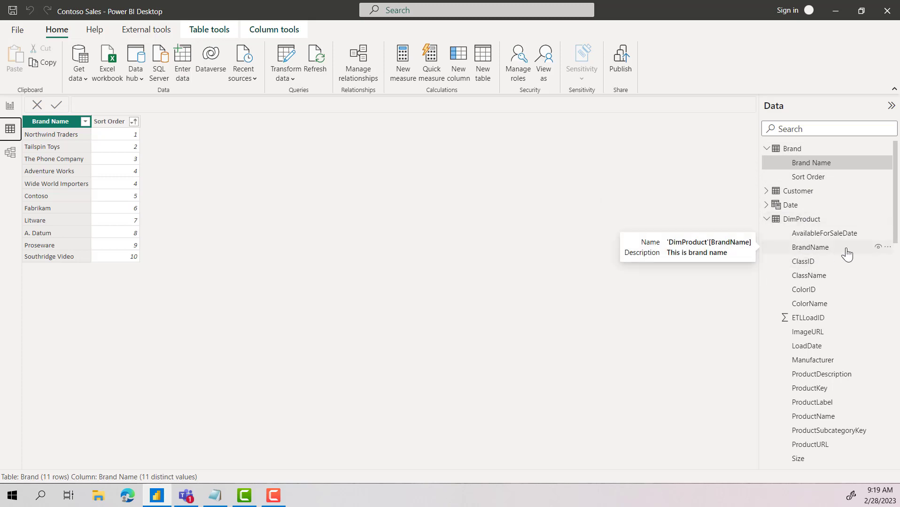
pyautogui.click(811, 248)
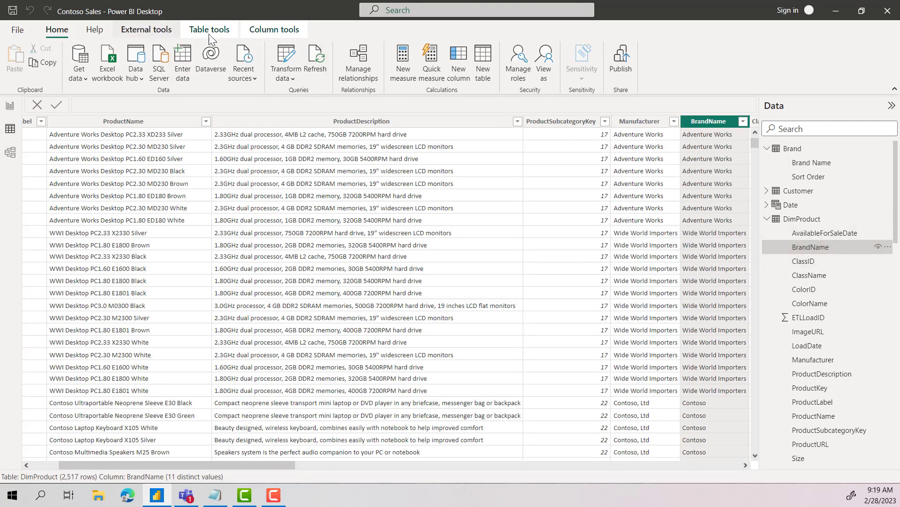
pyautogui.click(278, 31)
pyautogui.click(444, 75)
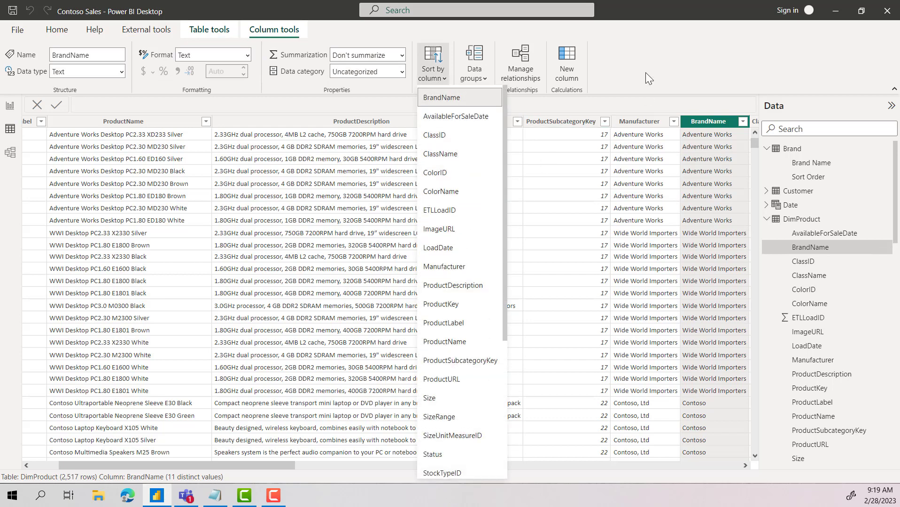
pyautogui.click(665, 99)
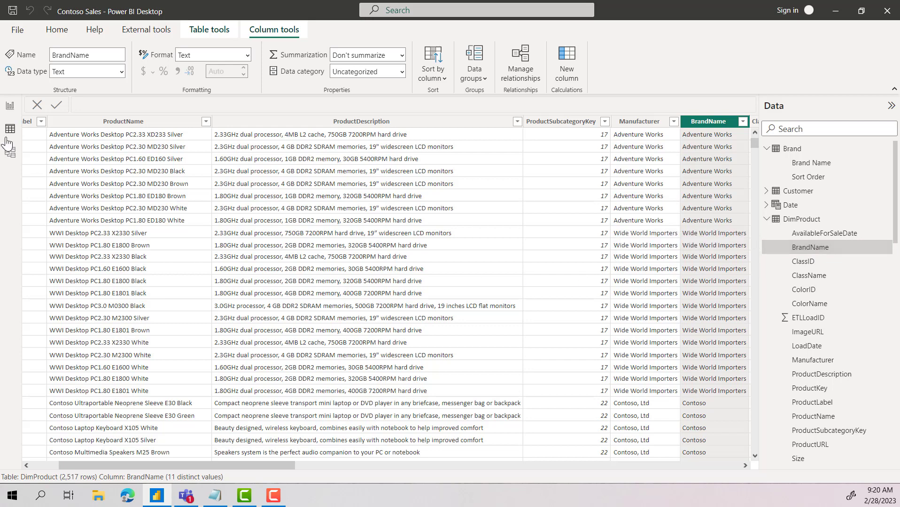
# - Shift the Brand and DimProduct tables slightly in the model diagram and select the Brand table
pyautogui.click(10, 153)
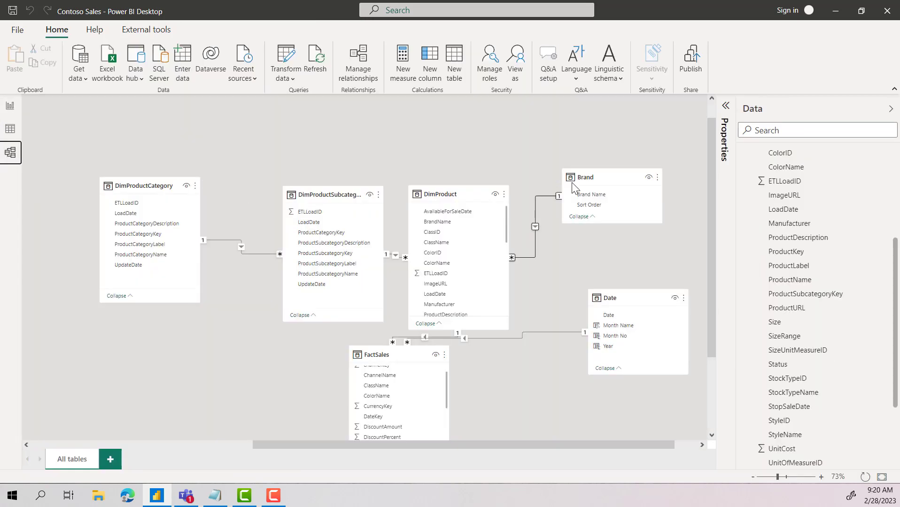
pyautogui.click(608, 176)
pyautogui.moveTo(607, 176); pyautogui.dragTo(610, 176)
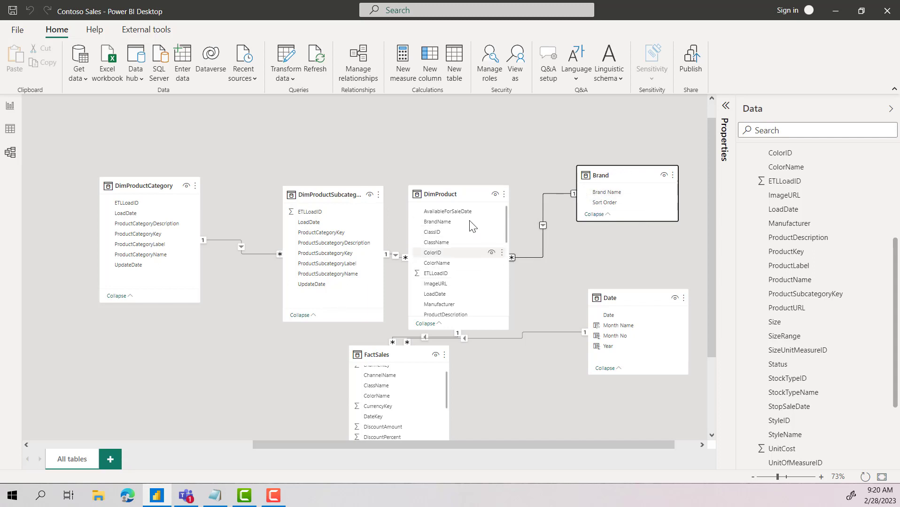
pyautogui.moveTo(445, 192); pyautogui.dragTo(460, 197)
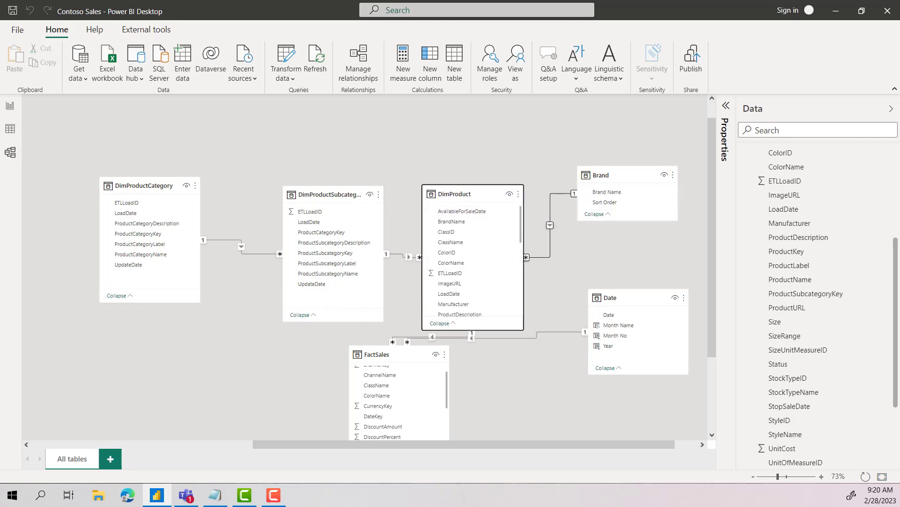
pyautogui.click(612, 174)
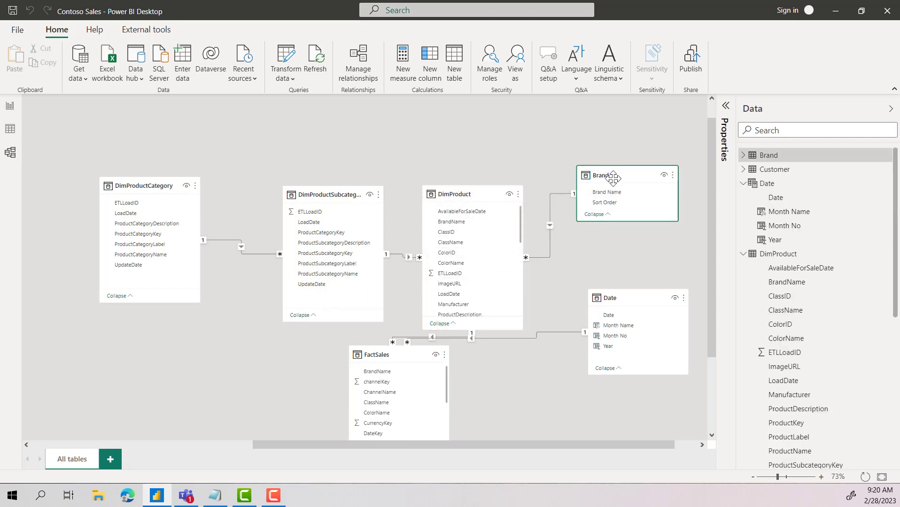
pyautogui.moveTo(618, 173)
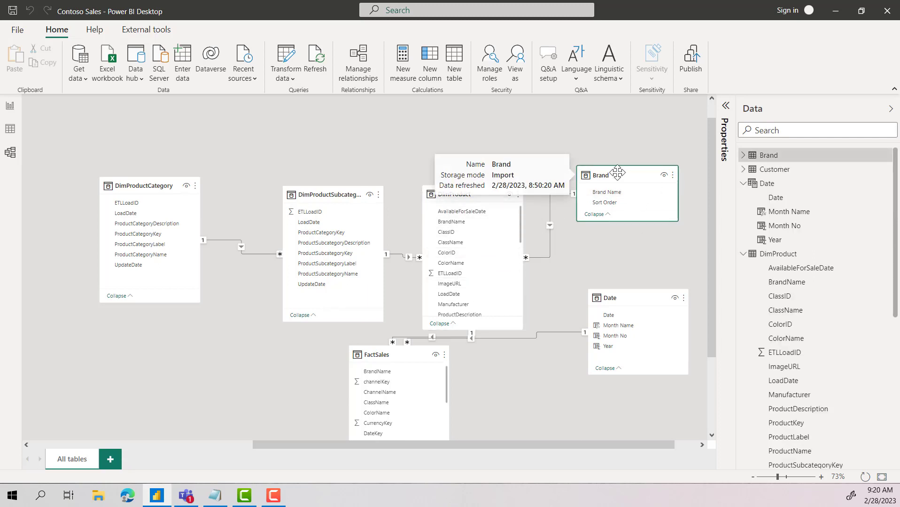
# - Add the calculated column Sort = RELATED(Brand[Sort Order]) to the DimProduct table and check its distinct values
pyautogui.click(10, 130)
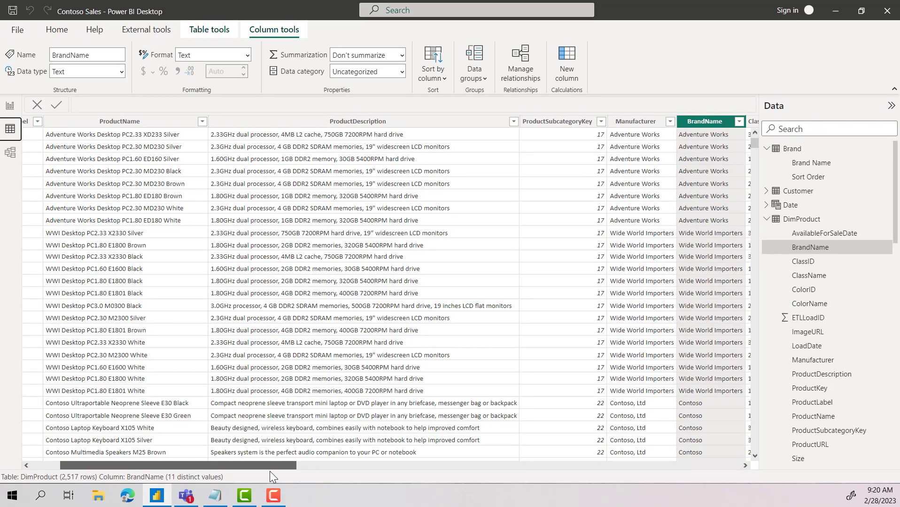
pyautogui.moveTo(270, 472); pyautogui.dragTo(716, 471)
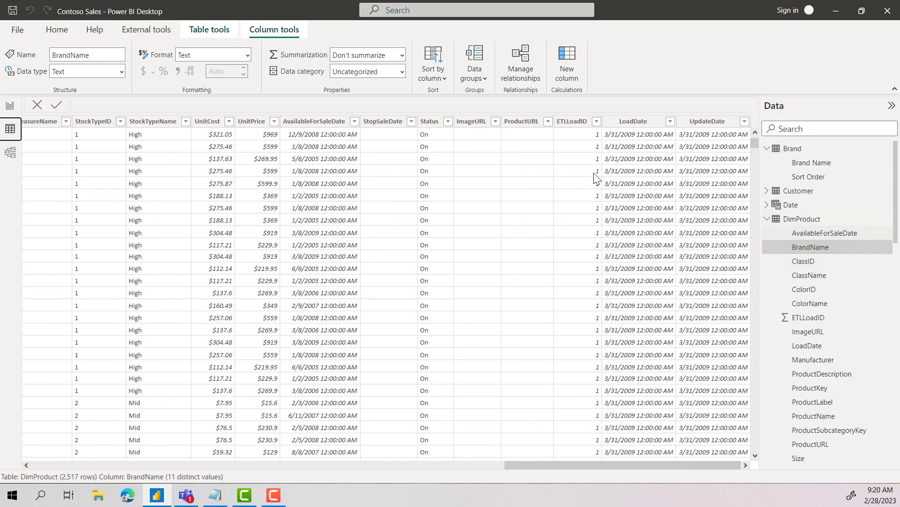
pyautogui.click(570, 55)
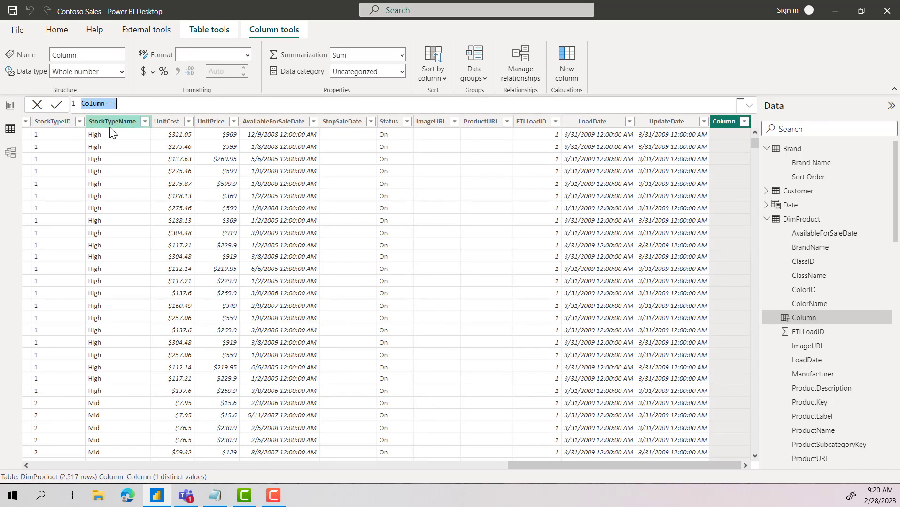
pyautogui.write('0RELATED(')
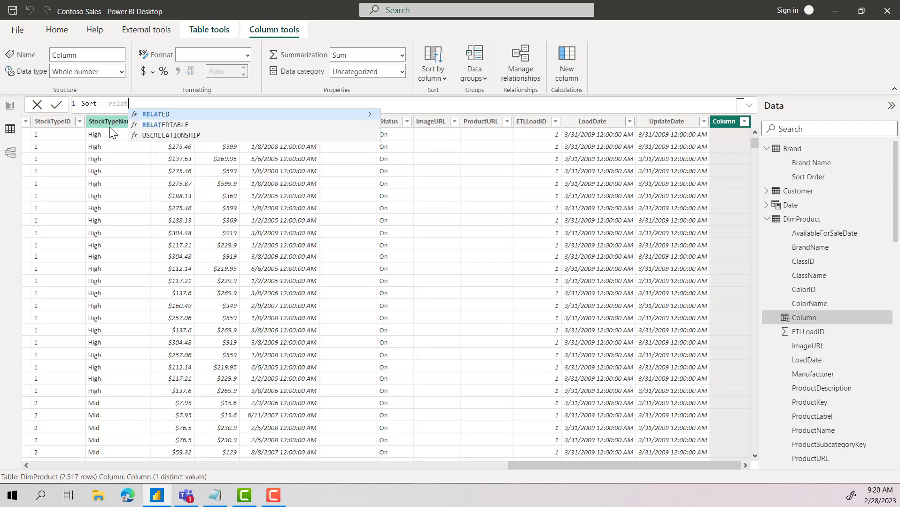
pyautogui.press('Down')
pyautogui.press('Down')
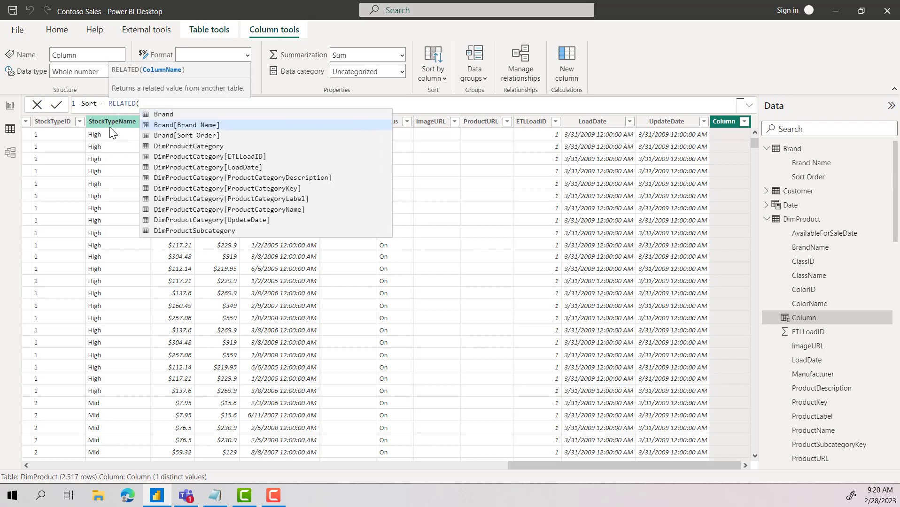
pyautogui.press('Tab')
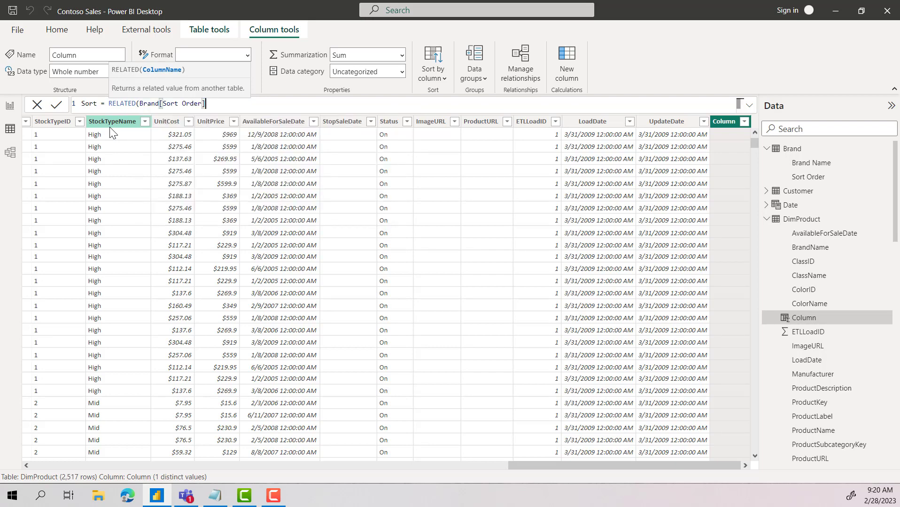
pyautogui.write(')')
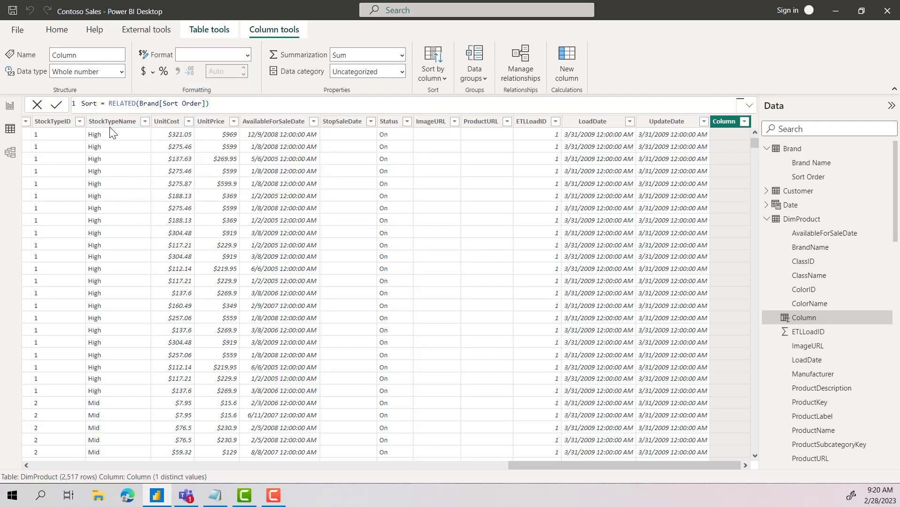
pyautogui.press('Return')
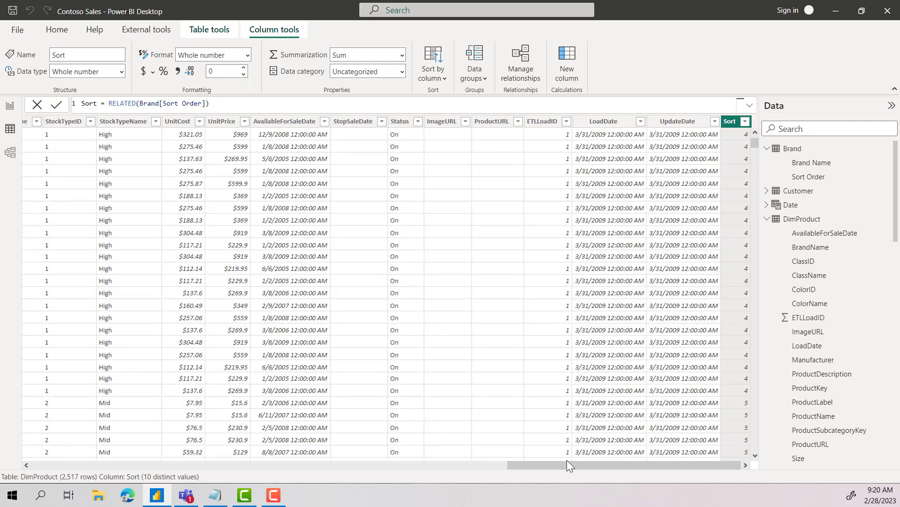
pyautogui.click(745, 122)
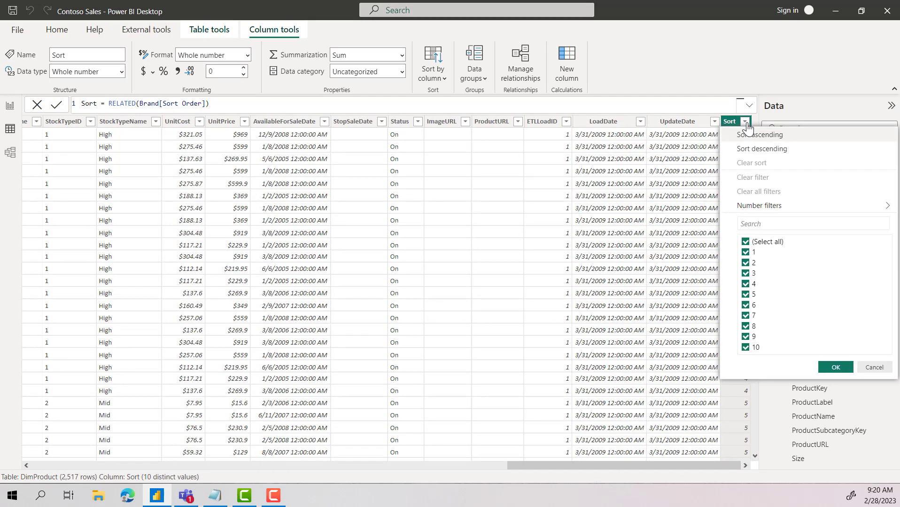
pyautogui.click(875, 368)
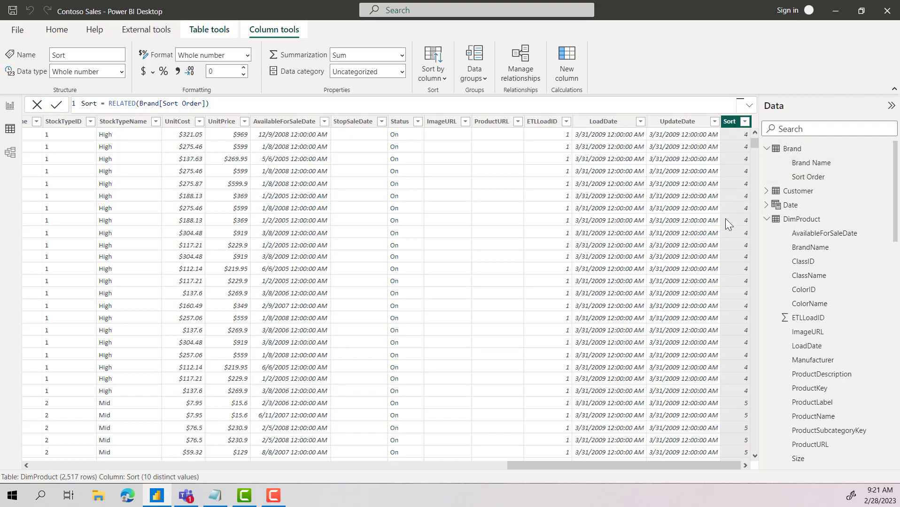
# - Set DimProduct's BrandName column to sort by the Sort column
pyautogui.moveTo(645, 464); pyautogui.dragTo(318, 462)
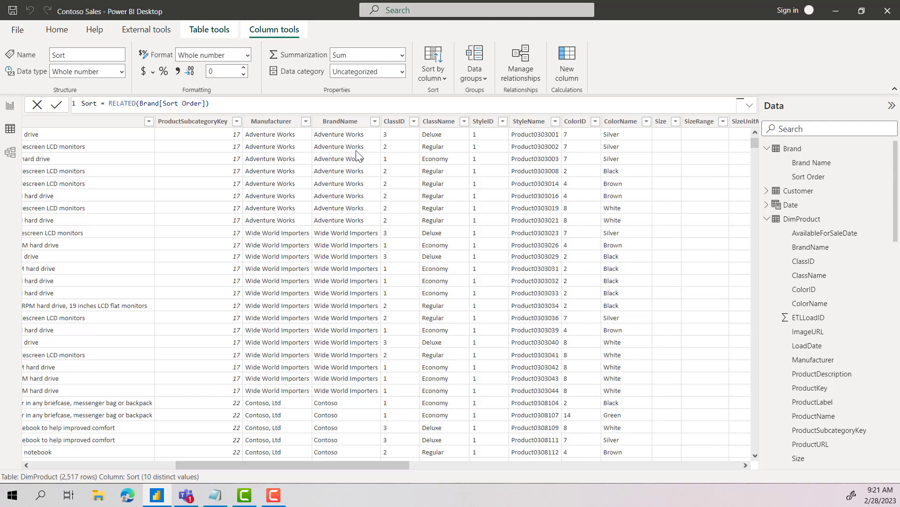
pyautogui.click(374, 122)
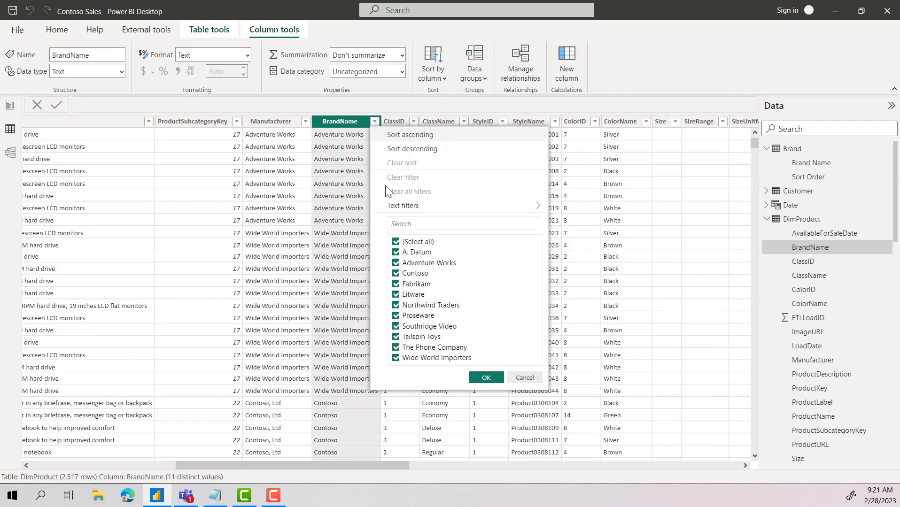
pyautogui.click(347, 127)
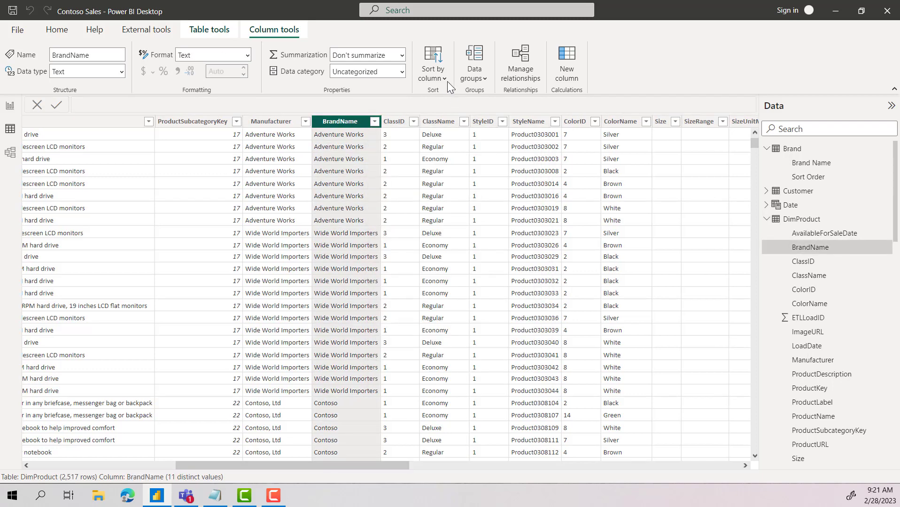
pyautogui.click(438, 78)
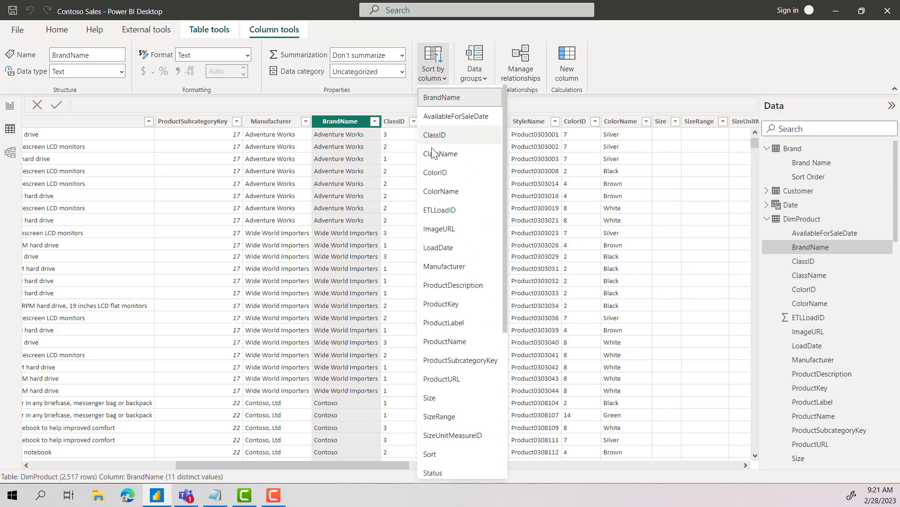
pyautogui.scroll(-4, 451, 329)
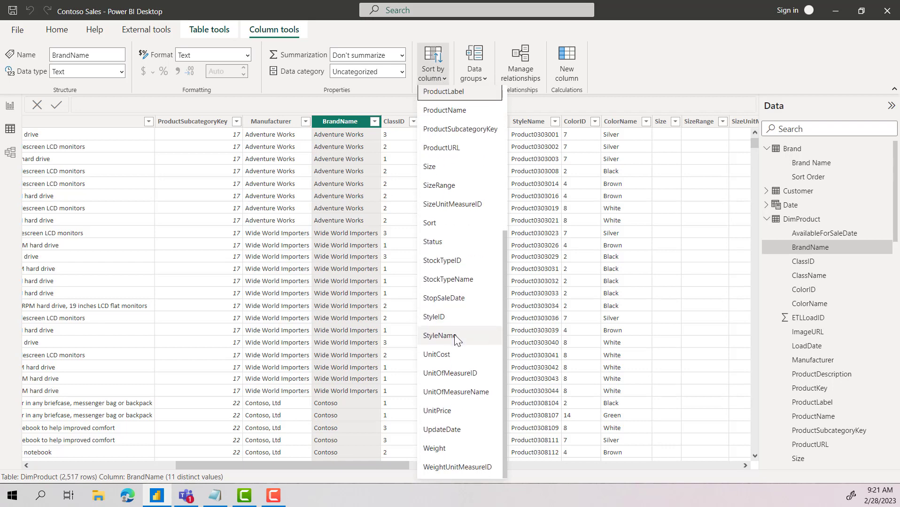
pyautogui.click(437, 225)
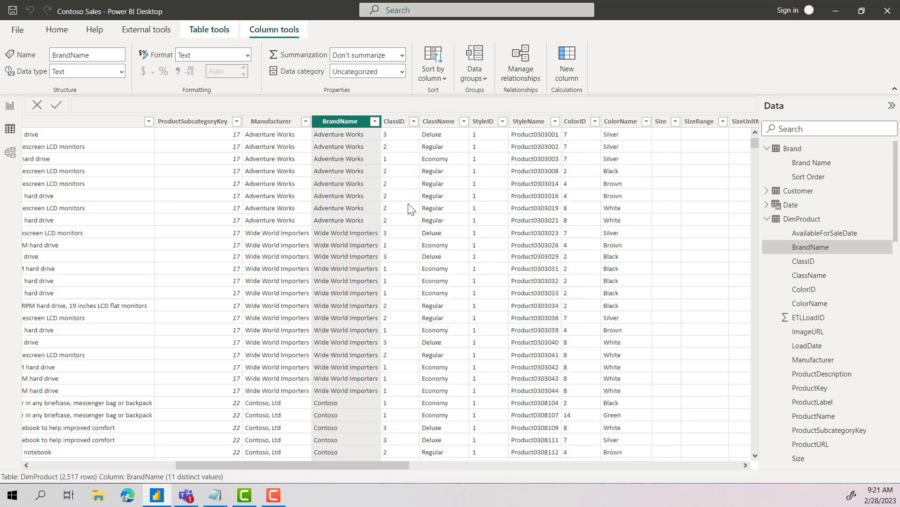
# - Return to the report page, then move and shrink the BrandName sales table so it clears the other table
pyautogui.click(9, 105)
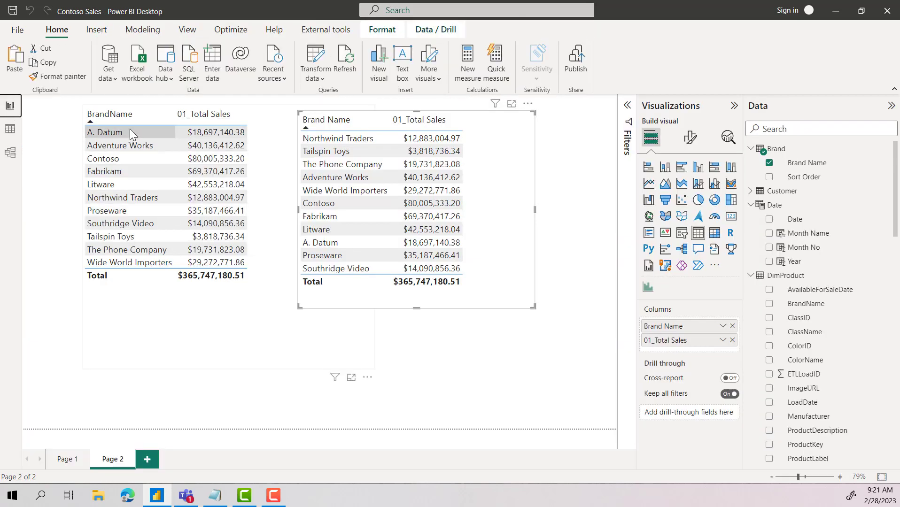
pyautogui.click(200, 304)
pyautogui.moveTo(139, 341); pyautogui.dragTo(83, 377)
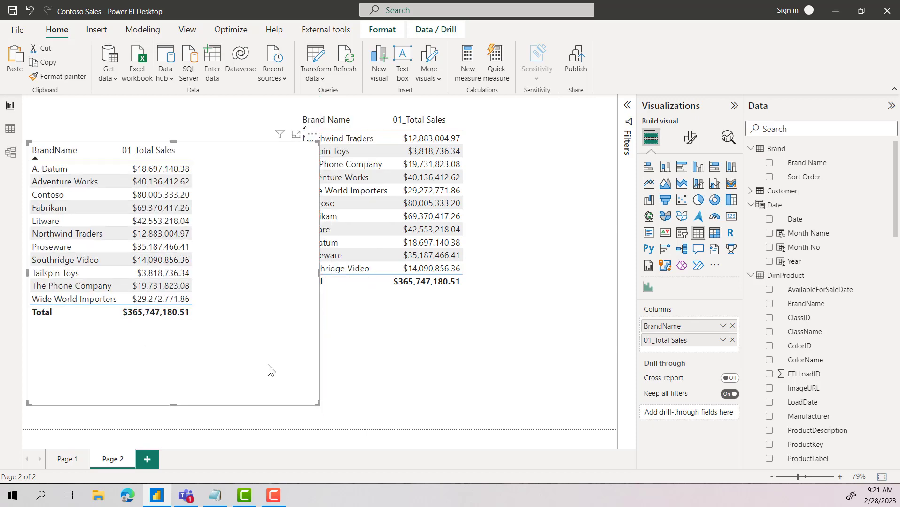
pyautogui.moveTo(281, 399); pyautogui.dragTo(247, 381)
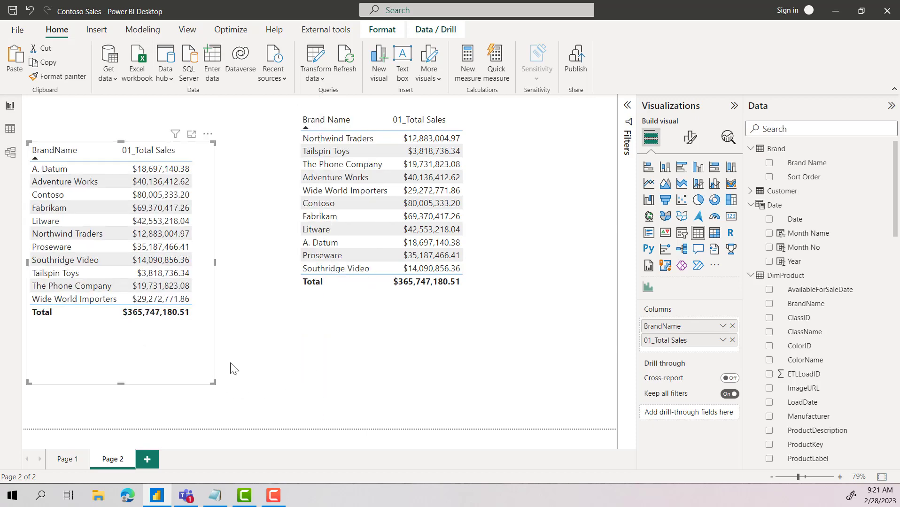
# - Replace the FactSales BrandName field in the selected table with DimProduct's BrandName, placed before 01_Total Sales
pyautogui.scroll(-3, 809, 349)
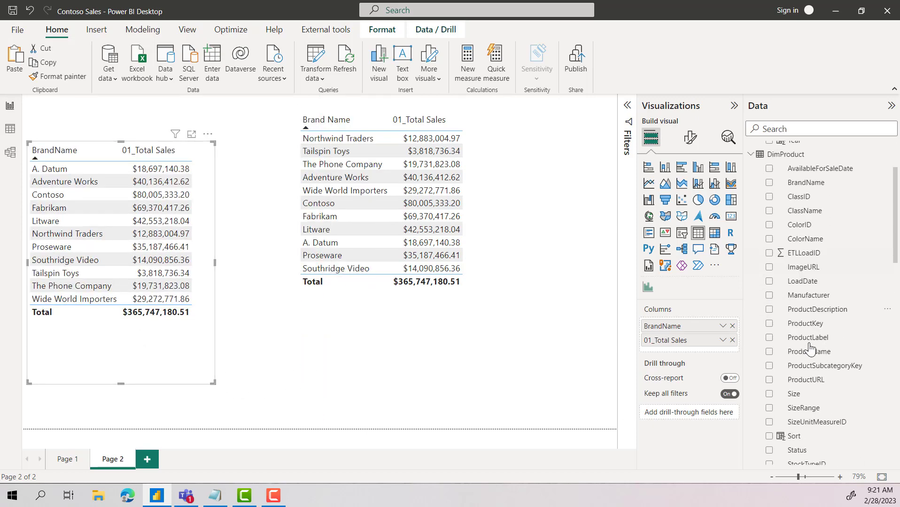
pyautogui.scroll(3, 809, 349)
pyautogui.scroll(-10, 816, 299)
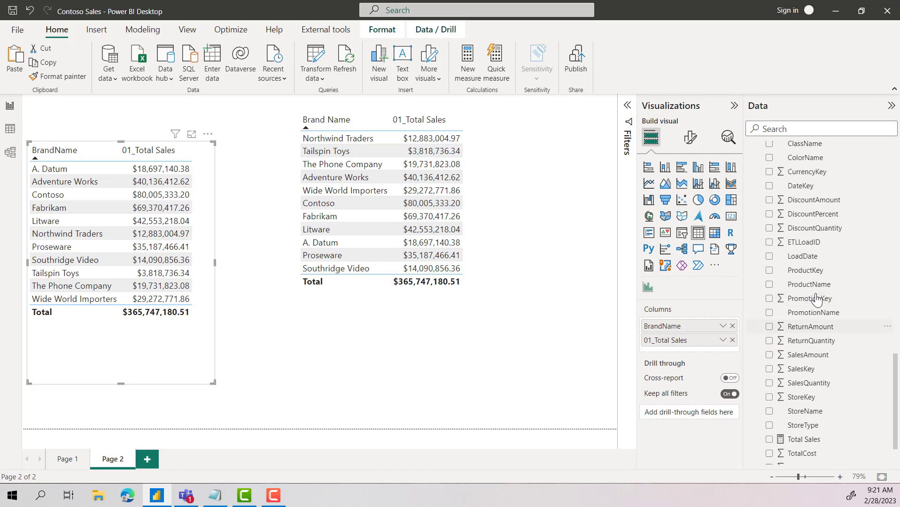
pyautogui.scroll(5, 817, 299)
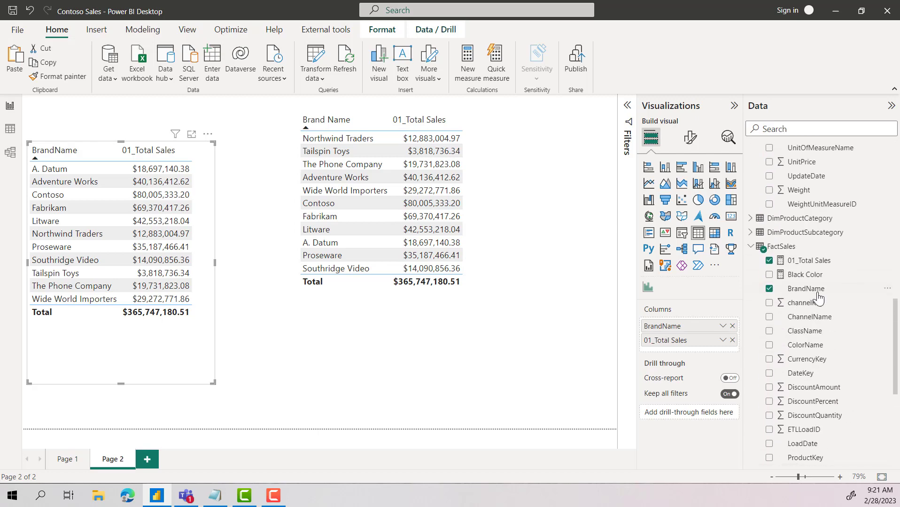
pyautogui.click(770, 290)
pyautogui.scroll(8, 820, 314)
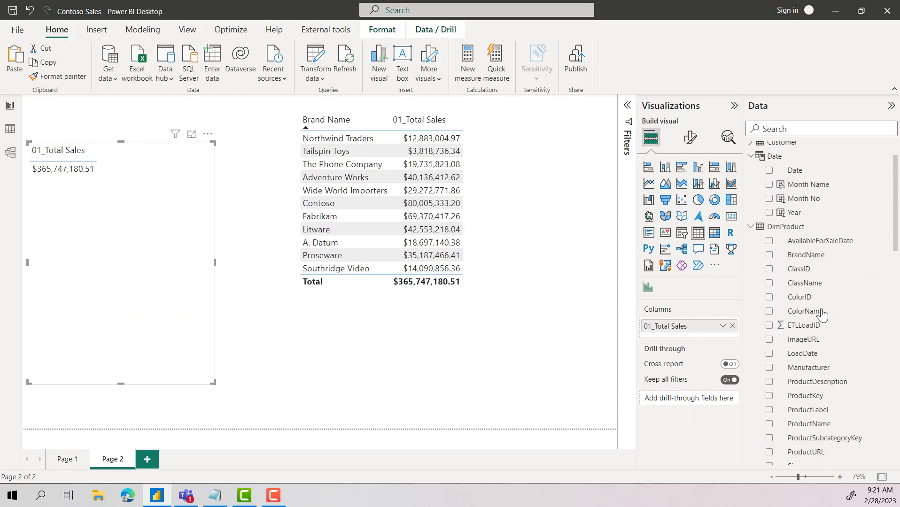
pyautogui.click(769, 256)
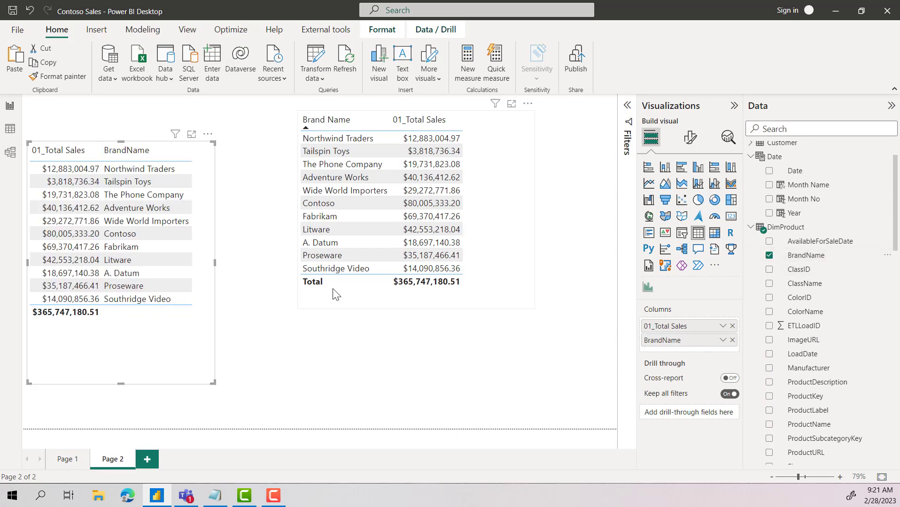
pyautogui.moveTo(676, 339); pyautogui.dragTo(669, 326)
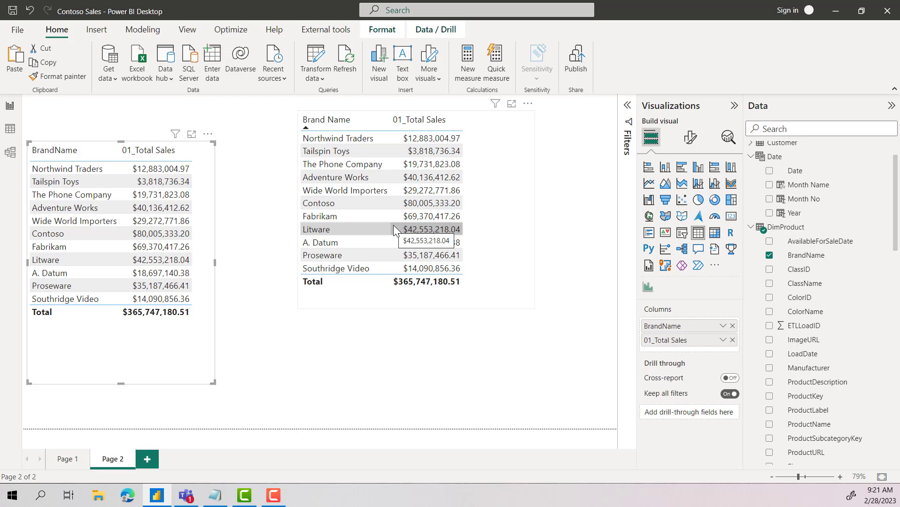
# - Delete the Brand Name sales table and reposition the remaining BrandName table on the page
pyautogui.hotkey('ctrl', 'z')
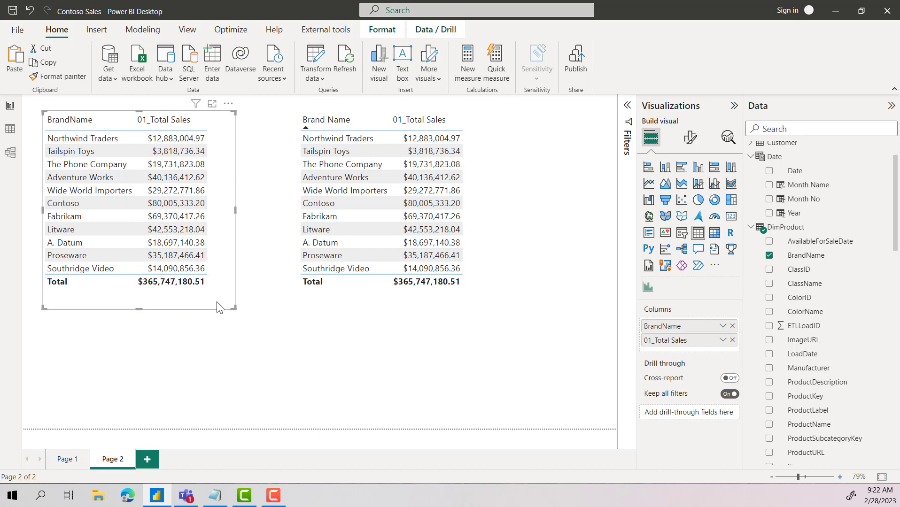
pyautogui.moveTo(226, 304); pyautogui.dragTo(249, 338)
pyautogui.click(502, 237)
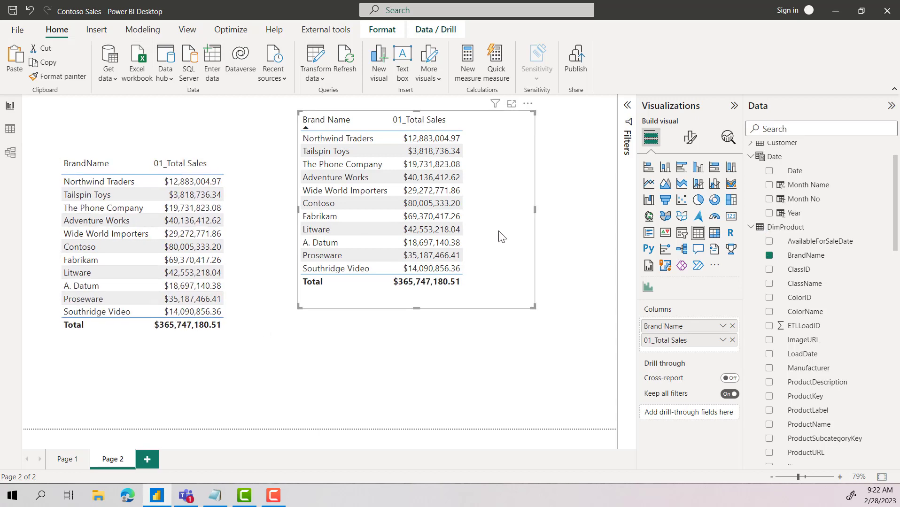
pyautogui.press('Delete')
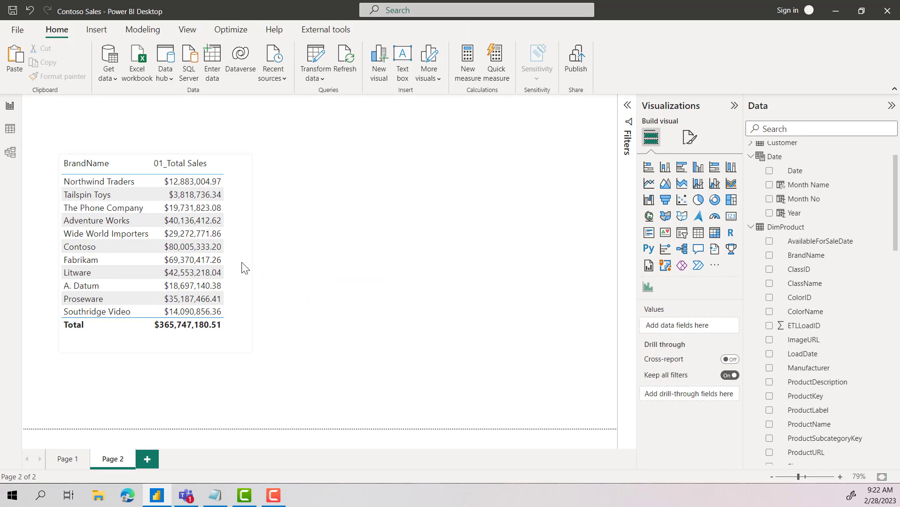
pyautogui.moveTo(242, 261); pyautogui.dragTo(282, 240)
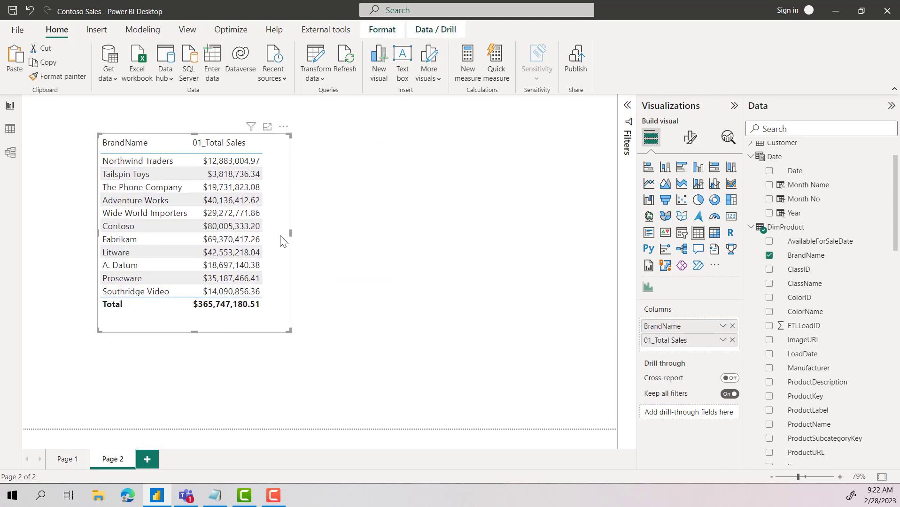
# - Check which fields the BrandName table can be sorted by, leaving its sorting as is
pyautogui.click(284, 126)
pyautogui.moveTo(339, 240)
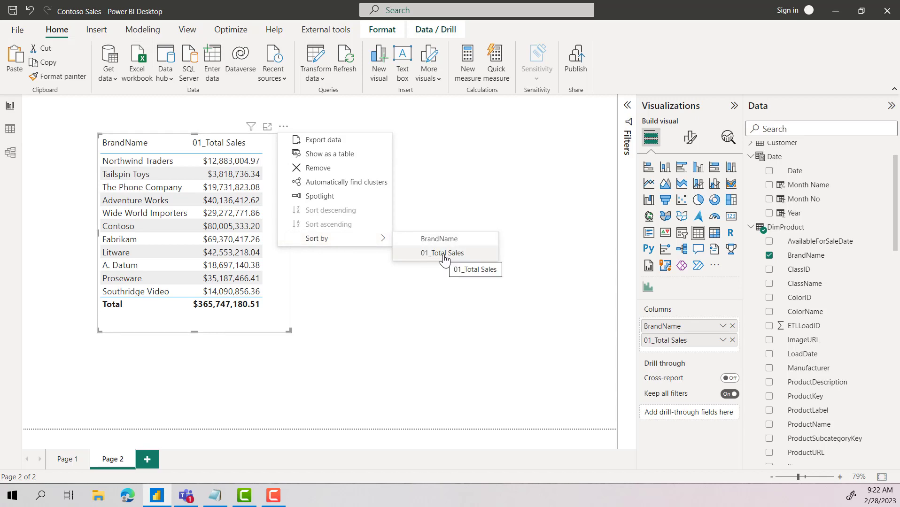
pyautogui.click(275, 304)
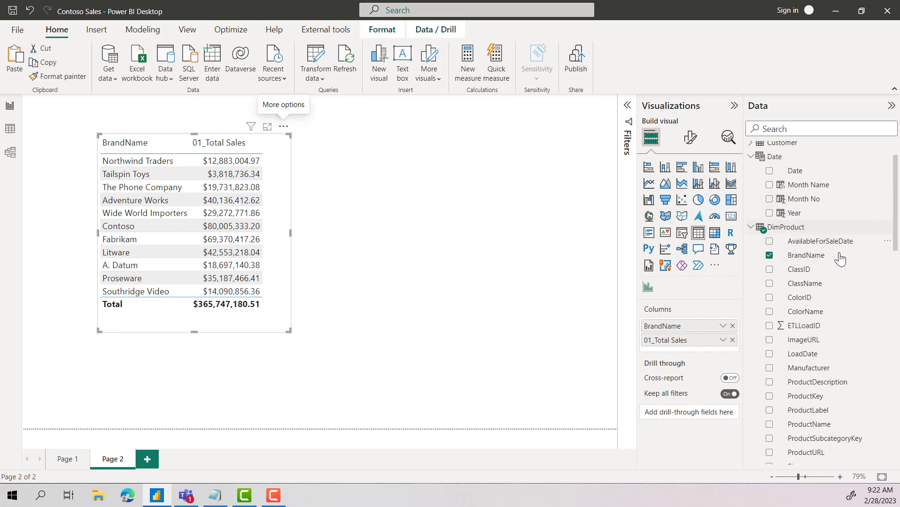
# - Create the measure Qty = sum(FactSales[SalesQuantity]) in the FactSales table
pyautogui.click(751, 228)
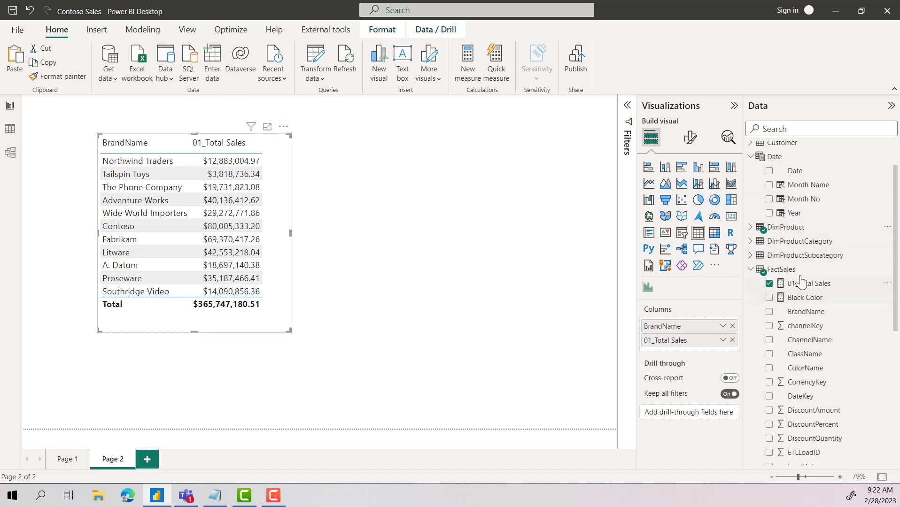
pyautogui.click(884, 273)
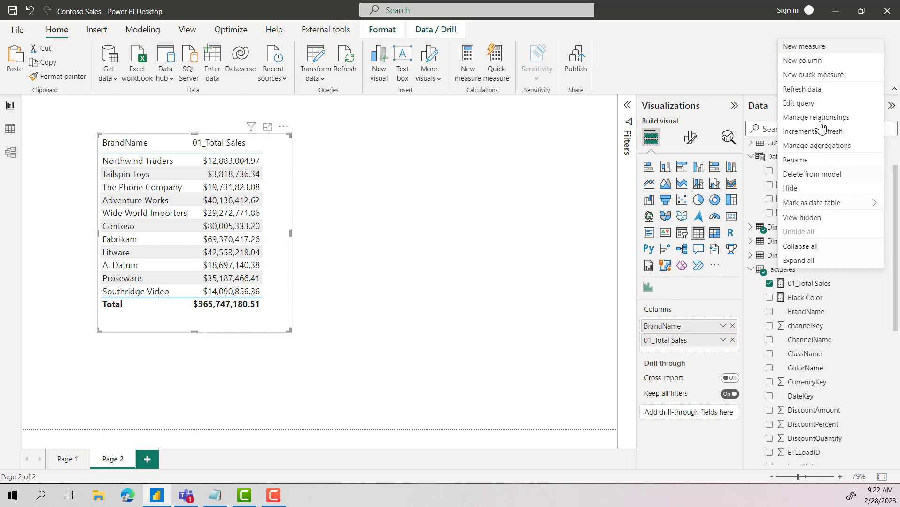
pyautogui.click(804, 46)
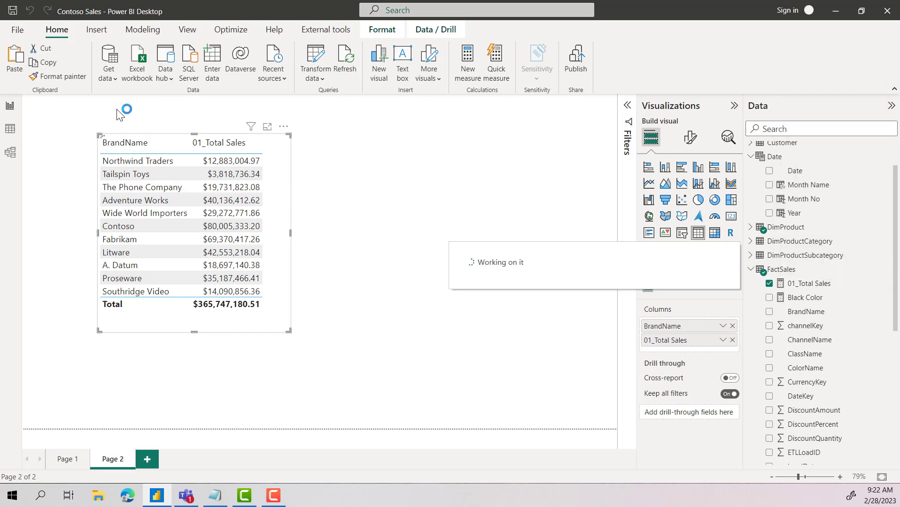
pyautogui.write('0')
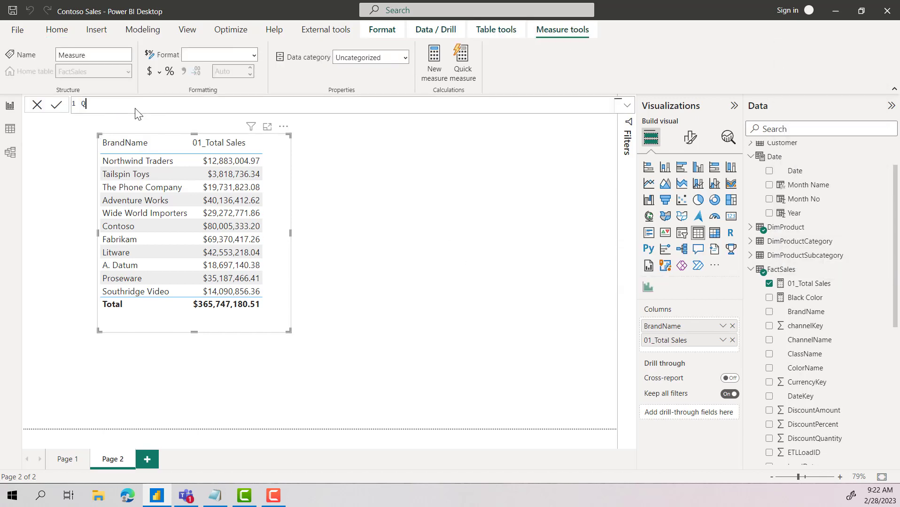
pyautogui.write('ty = sum(')
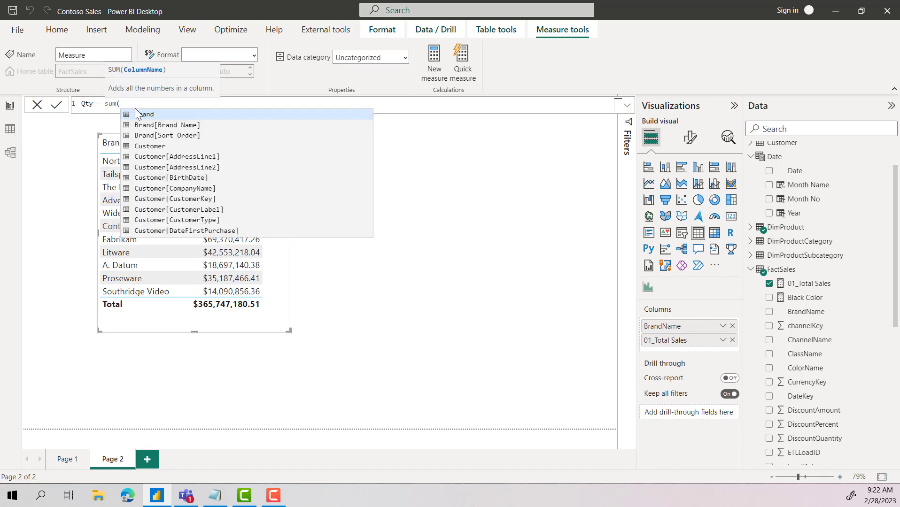
pyautogui.write('q')
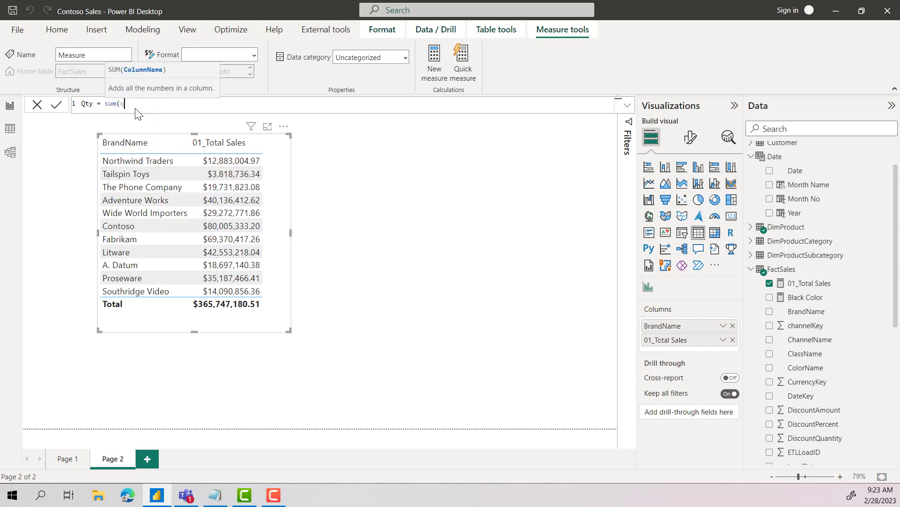
pyautogui.write('ua')
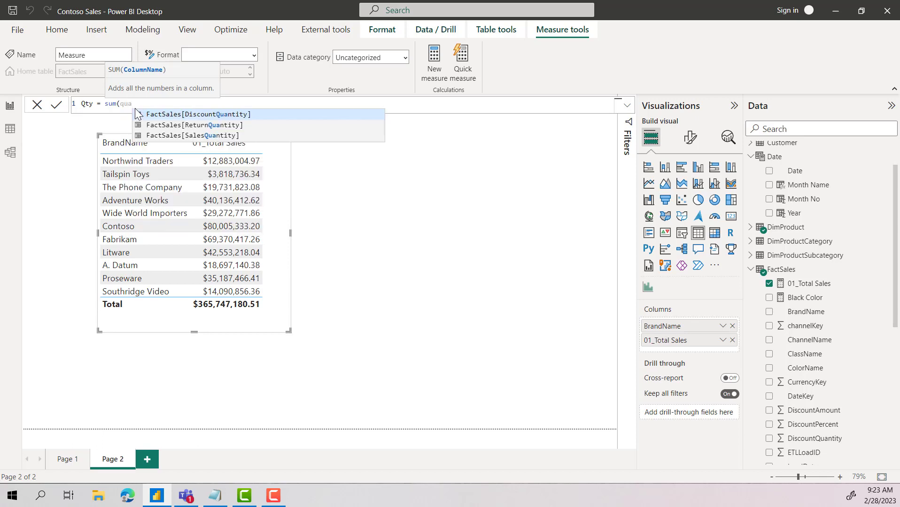
pyautogui.press('Down')
pyautogui.press('Down')
pyautogui.press('Tab')
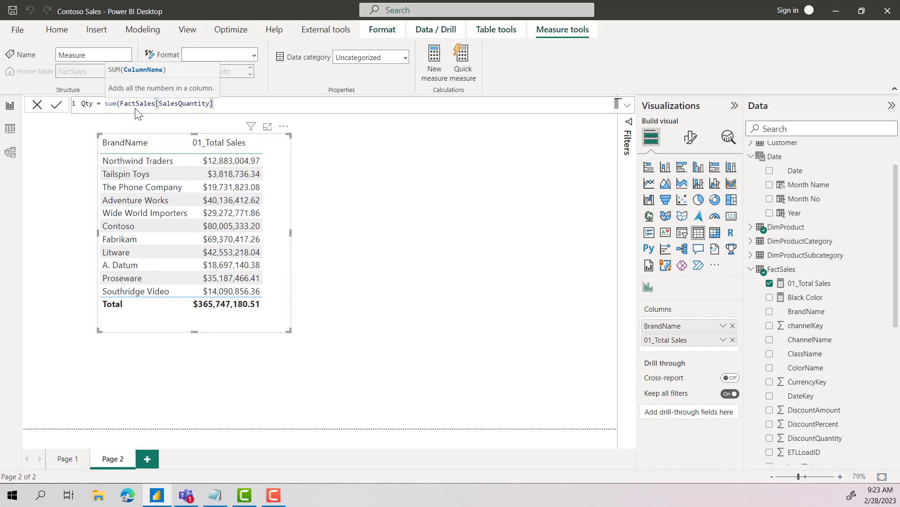
pyautogui.write(')')
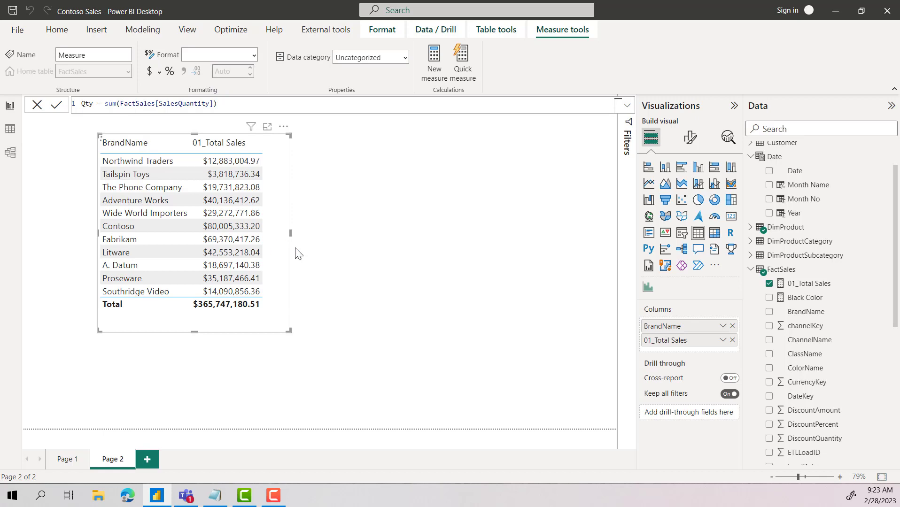
pyautogui.press('Return')
# - Add the Qty measure to the BrandName table and widen the table to fit it
pyautogui.scroll(-2, 810, 357)
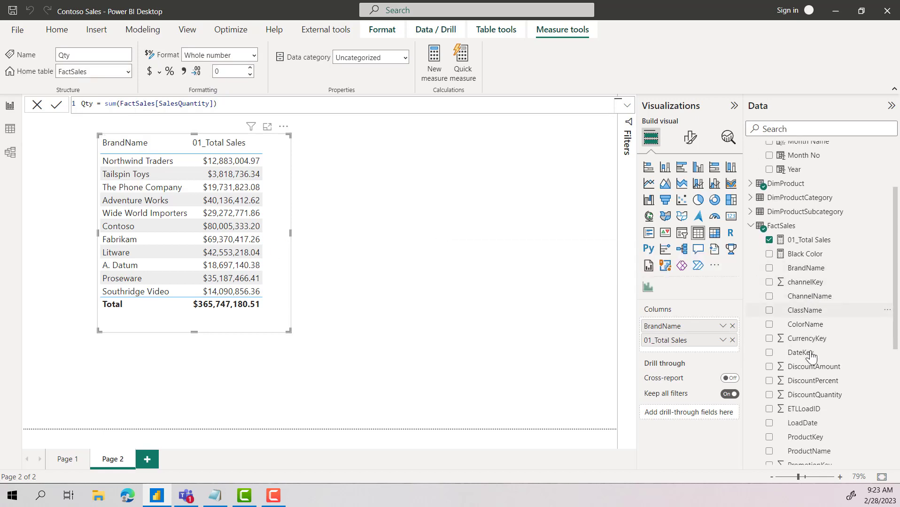
pyautogui.scroll(-5, 811, 356)
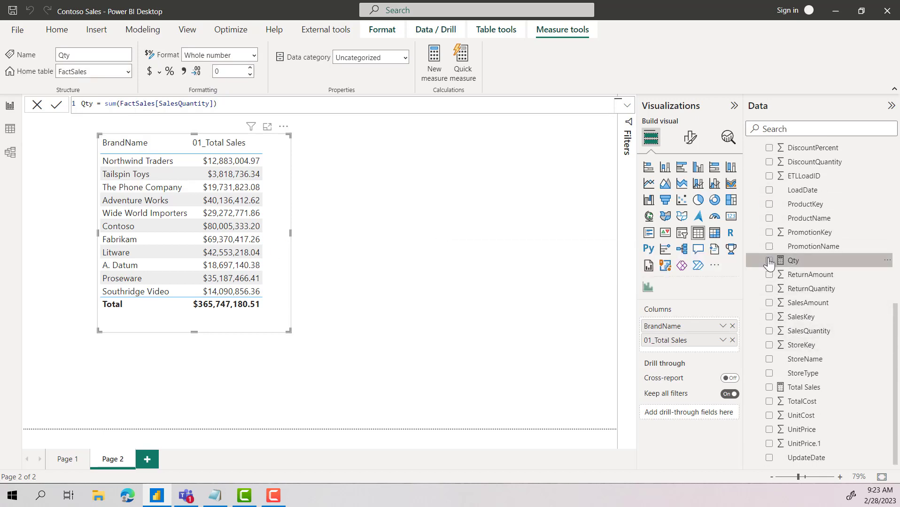
pyautogui.click(769, 261)
pyautogui.moveTo(289, 233); pyautogui.dragTo(356, 235)
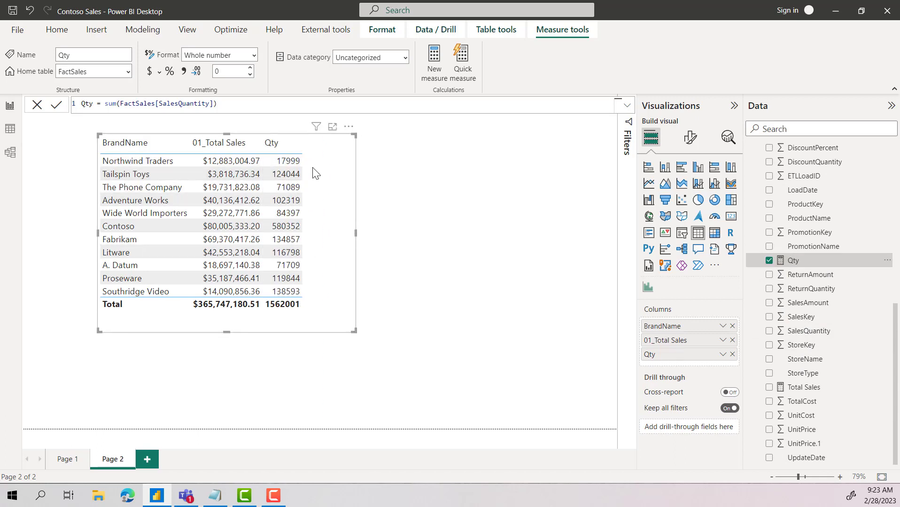
# - Sort the BrandName table by Qty, then narrow and reposition it to free space on the page
pyautogui.click(348, 127)
pyautogui.moveTo(381, 238)
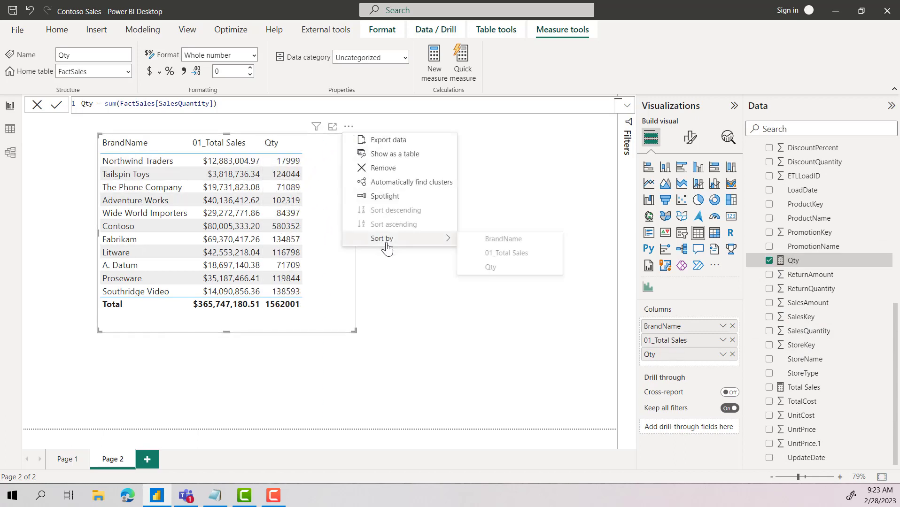
pyautogui.click(489, 264)
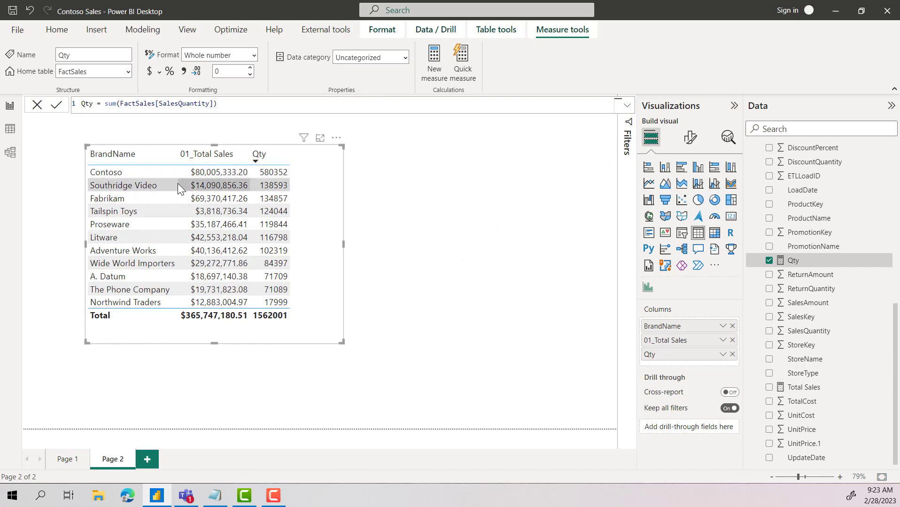
pyautogui.moveTo(342, 243); pyautogui.dragTo(318, 244)
pyautogui.moveTo(301, 279); pyautogui.dragTo(278, 278)
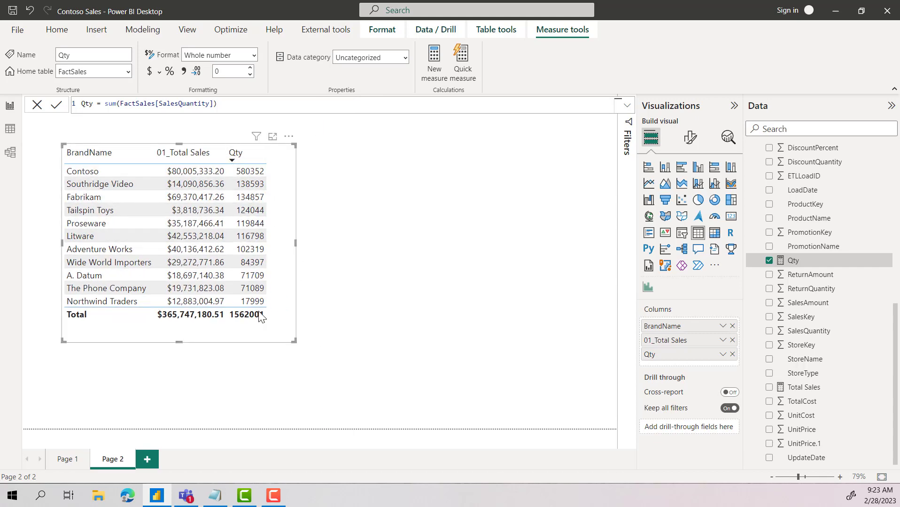
# - Duplicate the BrandName table beside the original and remove Qty from the copy
pyautogui.click(287, 305)
pyautogui.hotkey('ctrl', 'c')
pyautogui.hotkey('ctrl', 'v')
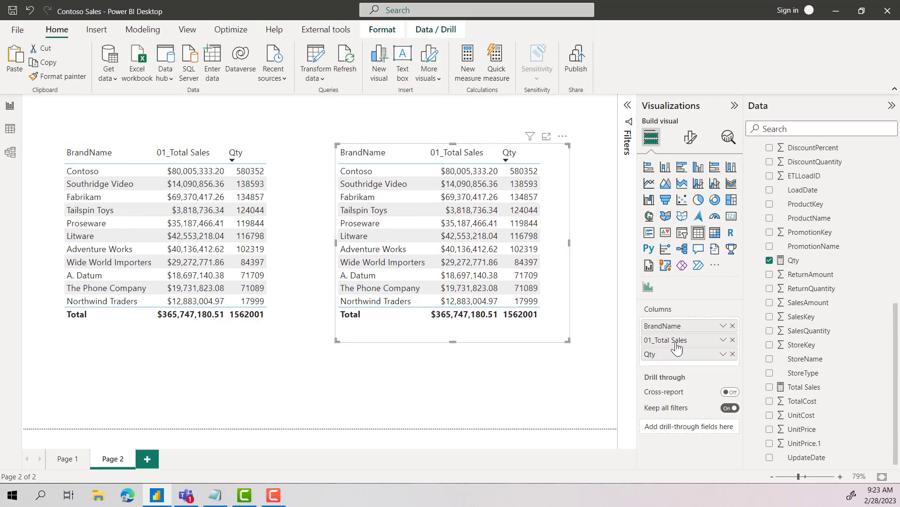
pyautogui.moveTo(709, 355); pyautogui.dragTo(582, 348)
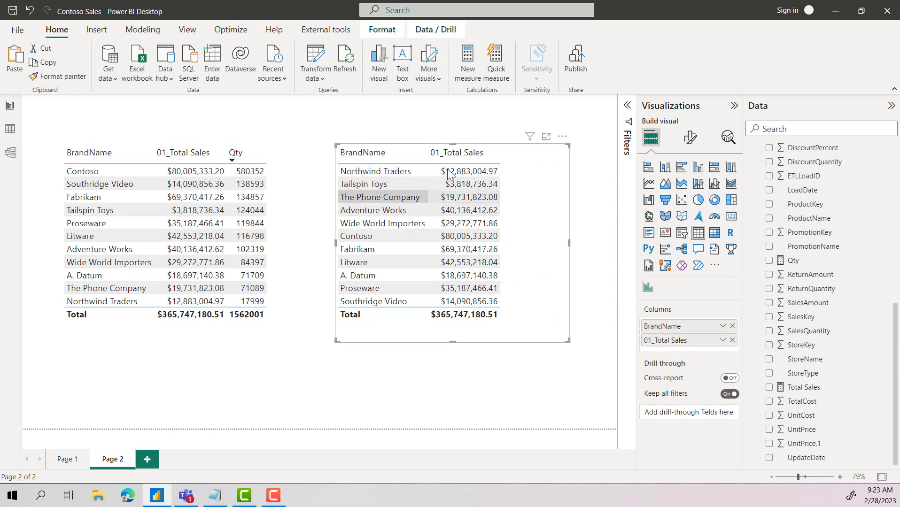
# - Sort the copied table by BrandName in descending order and adjust its size and position
pyautogui.click(563, 138)
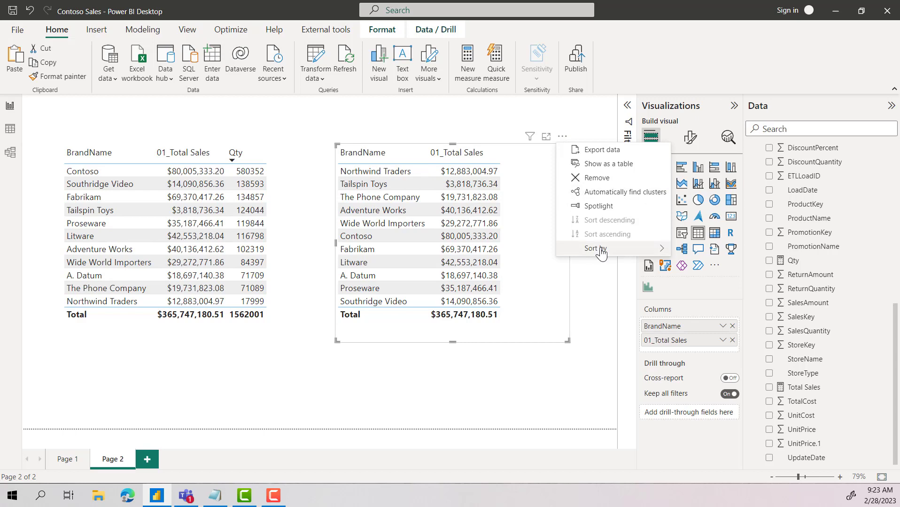
pyautogui.press('Escape')
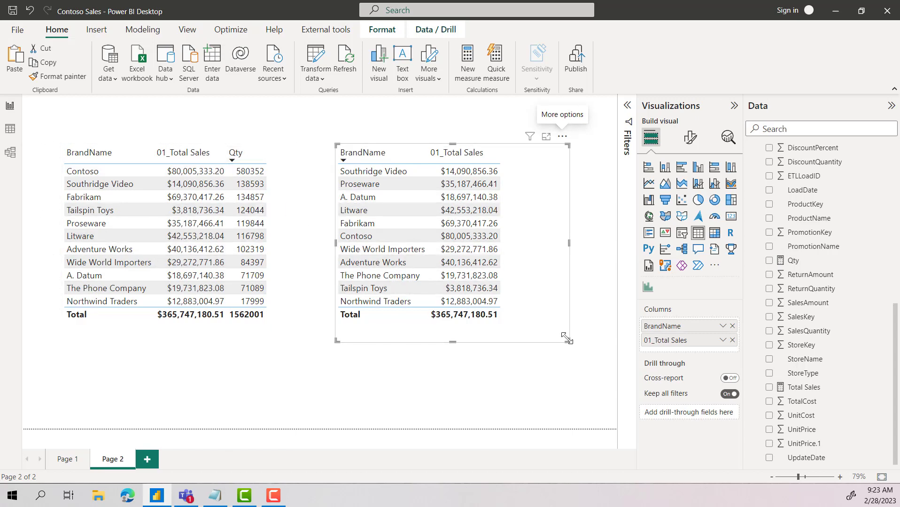
pyautogui.moveTo(530, 358)
pyautogui.mouseDown()
pyautogui.moveTo(515, 363)
pyautogui.moveTo(520, 352)
pyautogui.mouseUp()
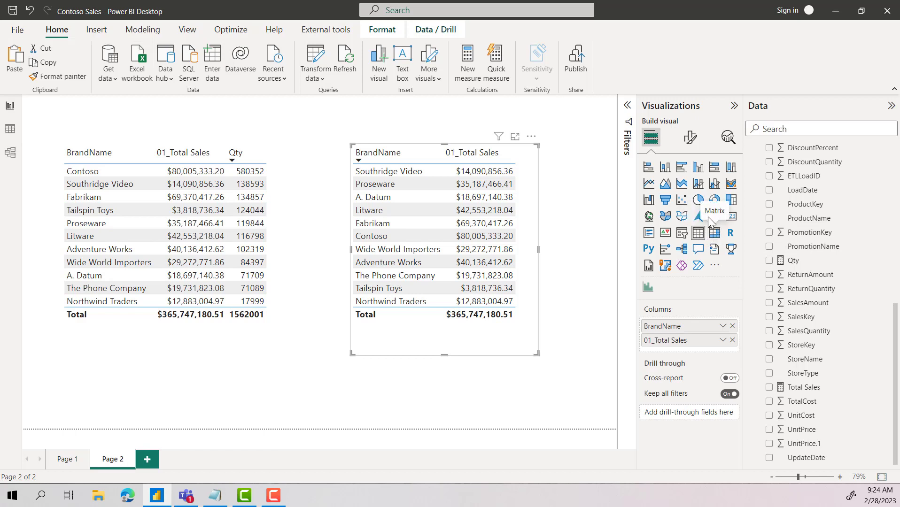
# - Convert the copied table to a stacked column chart, and resize and rearrange both visuals on the page
pyautogui.click(665, 167)
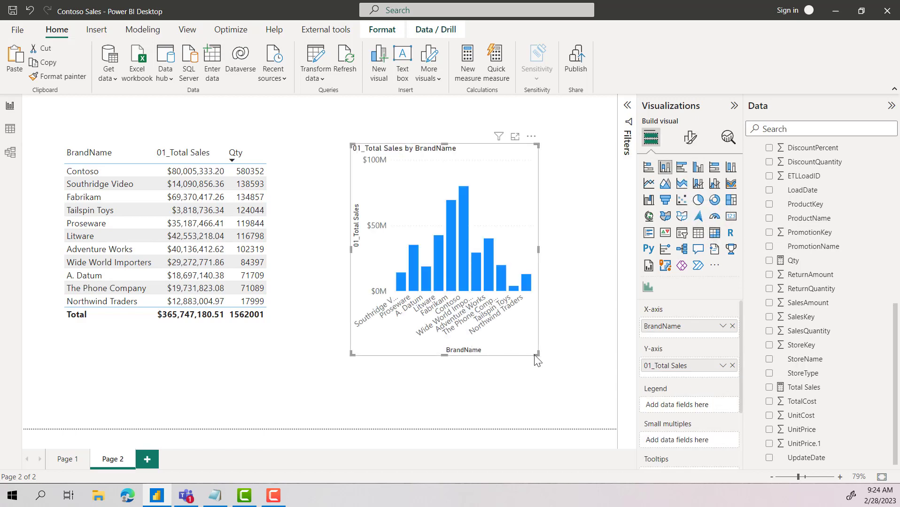
pyautogui.moveTo(537, 353); pyautogui.dragTo(642, 337)
pyautogui.moveTo(546, 150); pyautogui.dragTo(506, 296)
pyautogui.moveTo(570, 412); pyautogui.dragTo(612, 416)
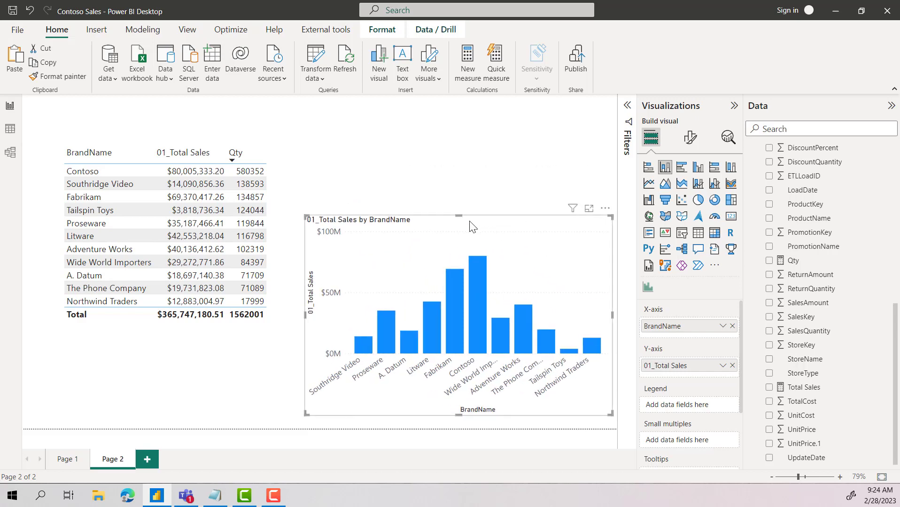
pyautogui.moveTo(279, 335); pyautogui.dragTo(198, 295)
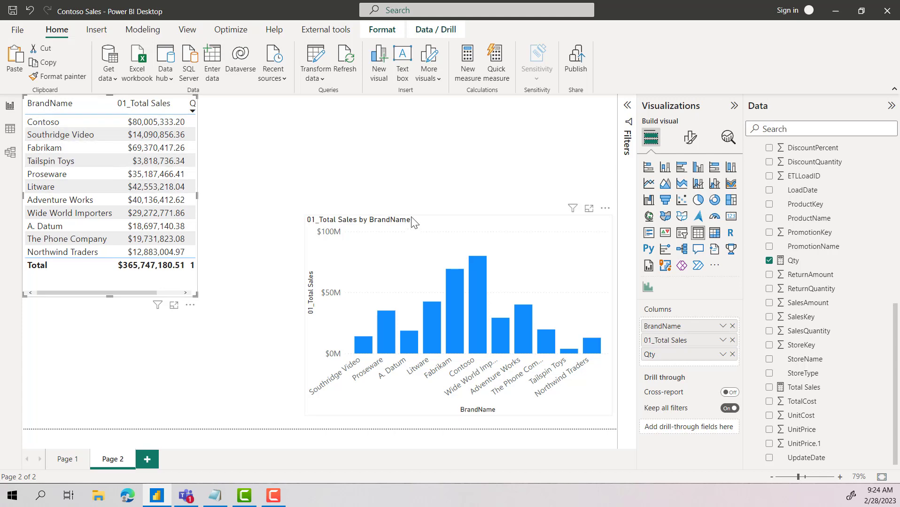
# - Reposition the column chart beside the BrandName table and enlarge it
pyautogui.click(438, 232)
pyautogui.moveTo(438, 232); pyautogui.dragTo(382, 186)
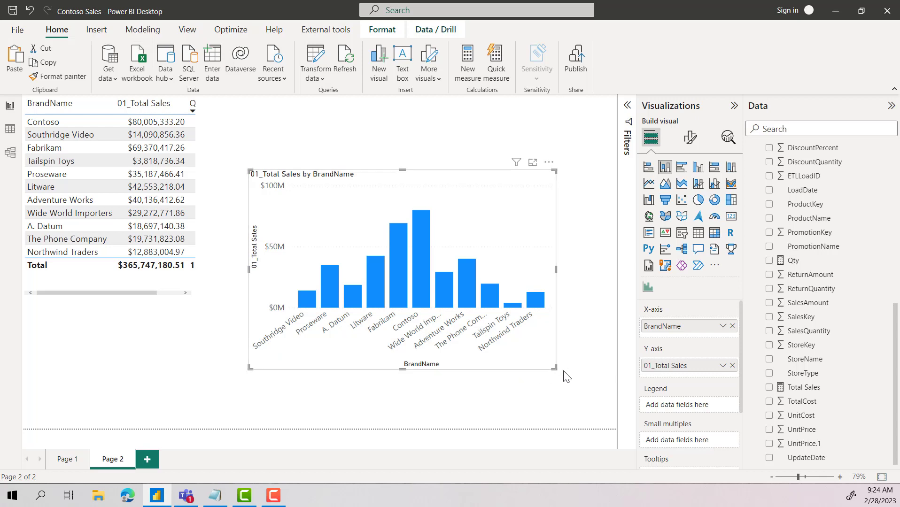
pyautogui.moveTo(554, 369); pyautogui.dragTo(589, 382)
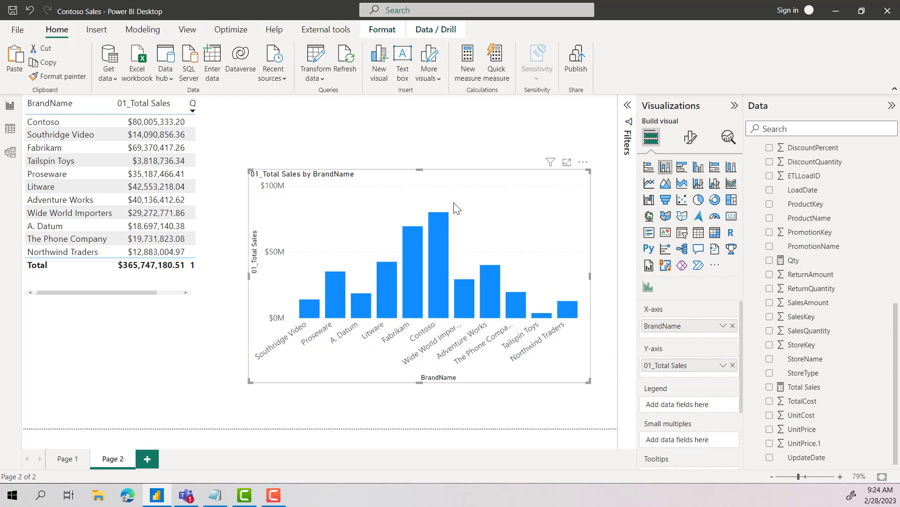
pyautogui.moveTo(455, 207); pyautogui.dragTo(458, 216)
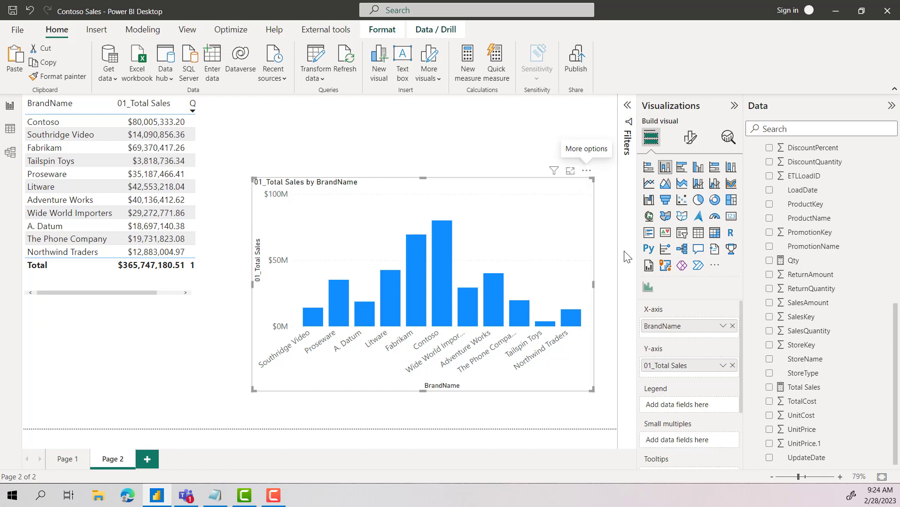
# - Add the Qty measure to the column chart's tooltips
pyautogui.click(789, 262)
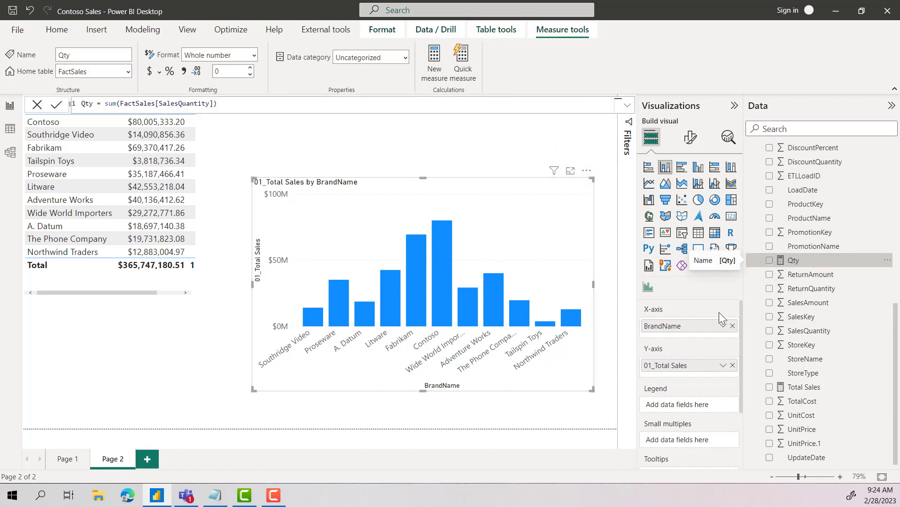
pyautogui.scroll(-3, 686, 357)
pyautogui.moveTo(792, 262); pyautogui.dragTo(695, 404)
pyautogui.scroll(2, 697, 388)
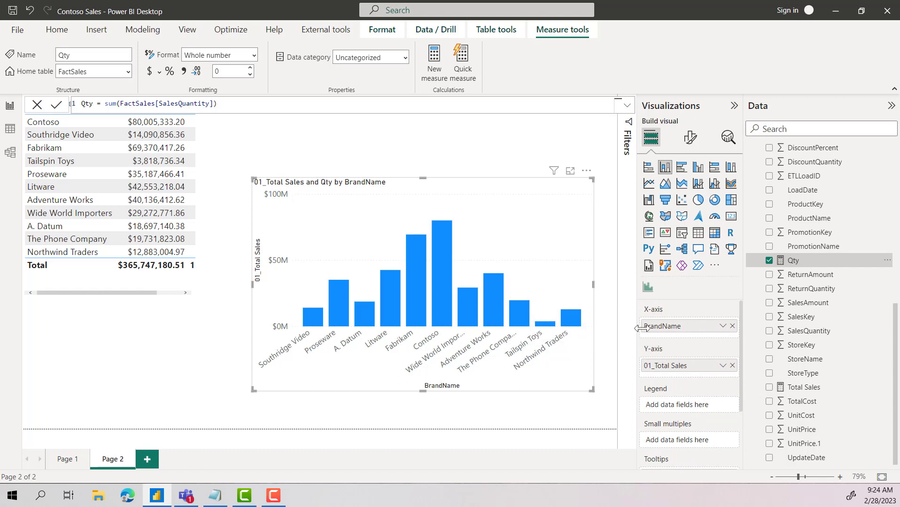
pyautogui.moveTo(662, 332)
pyautogui.scroll(-2, 672, 368)
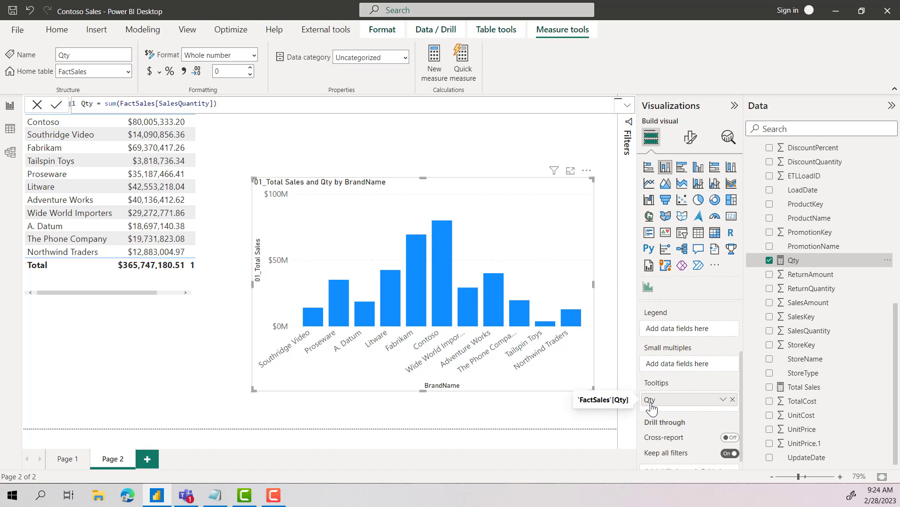
# - Remove Qty from the chart's tooltips and look at the fields offered for sorting its axis
pyautogui.click(732, 399)
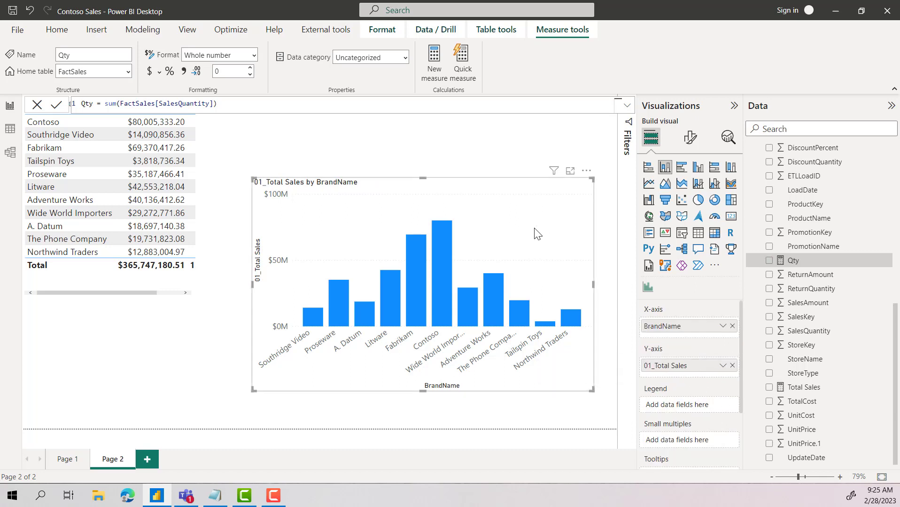
pyautogui.click(586, 172)
pyautogui.moveTo(620, 240)
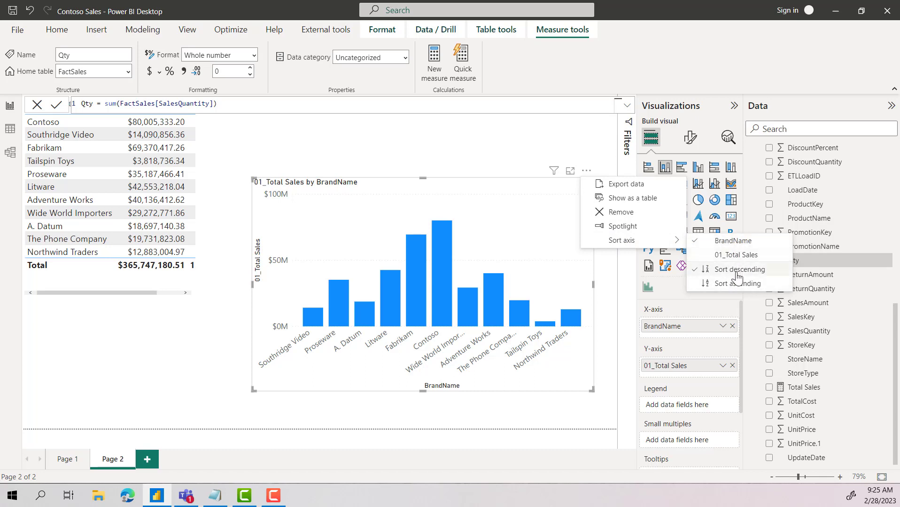
# - Put Qty back into the chart's tooltips, sort the chart's axis by Qty and shift the chart slightly
pyautogui.click(798, 267)
pyautogui.moveTo(798, 266); pyautogui.dragTo(679, 391)
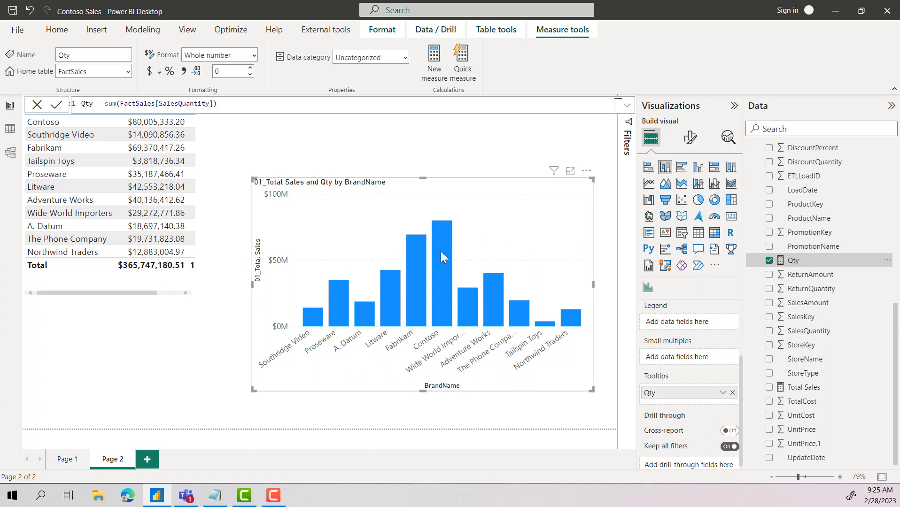
pyautogui.moveTo(441, 252)
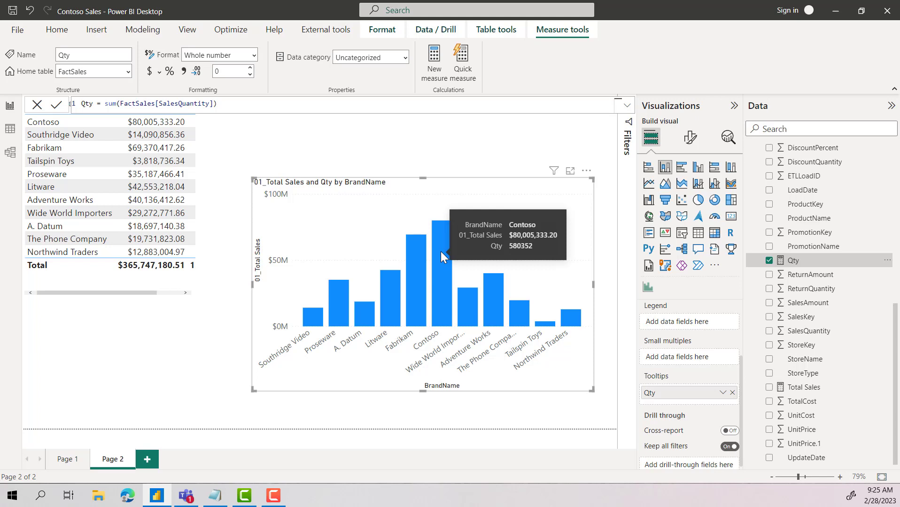
pyautogui.click(586, 171)
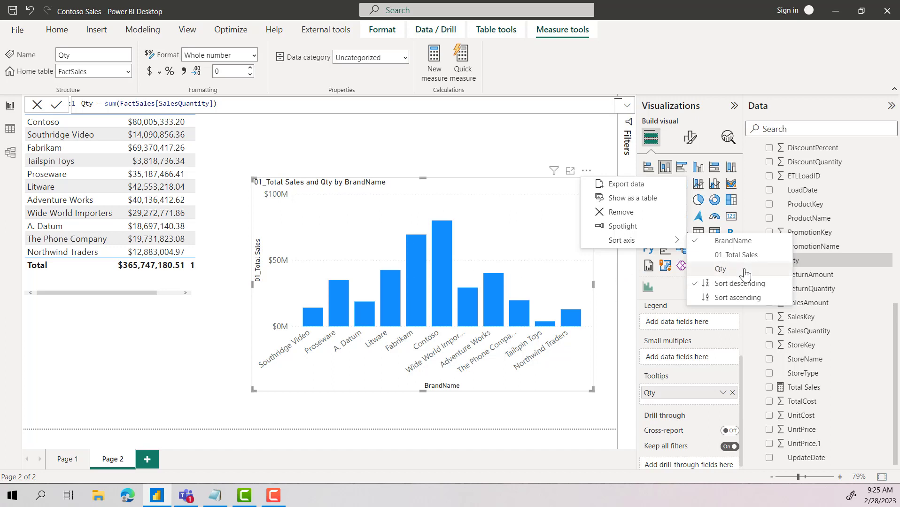
pyautogui.click(731, 273)
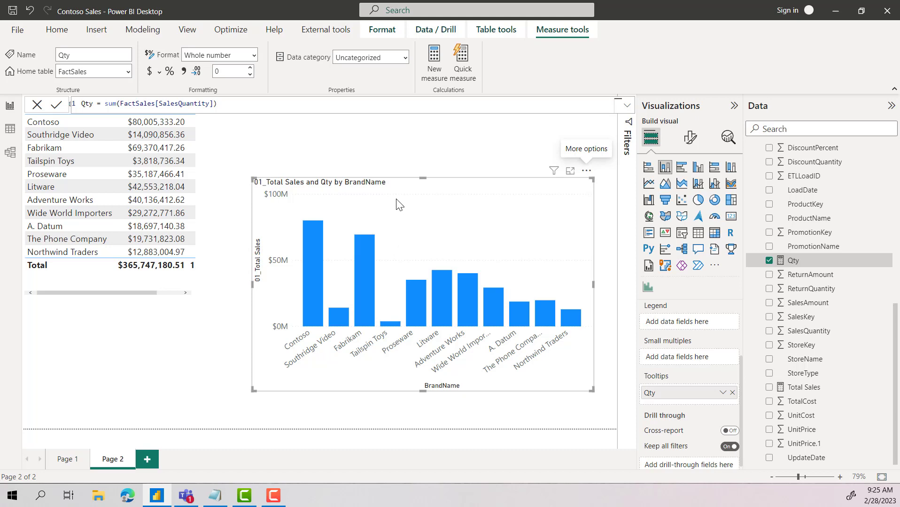
pyautogui.moveTo(396, 203); pyautogui.dragTo(384, 187)
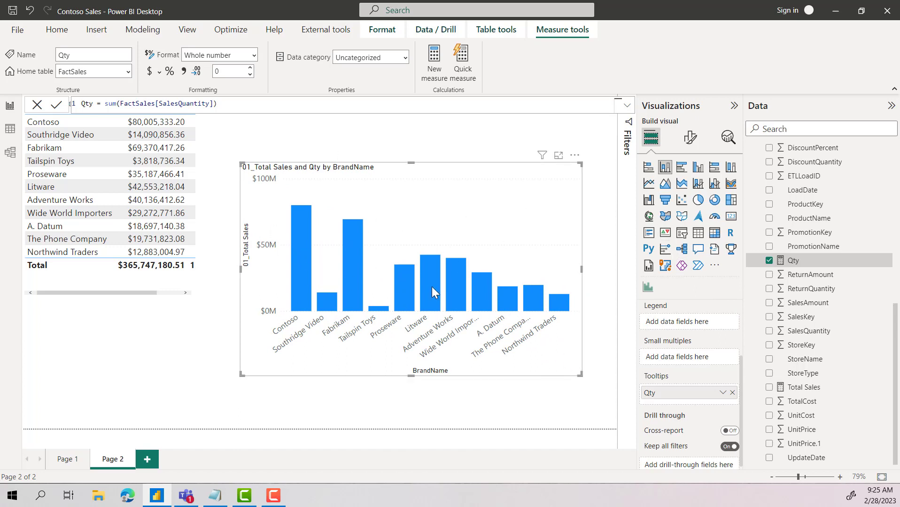
pyautogui.moveTo(432, 287)
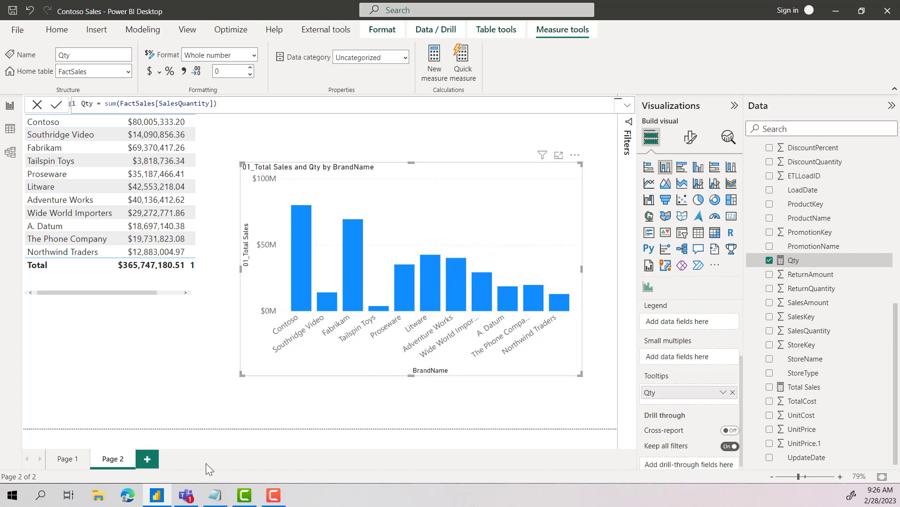
# - Add a new report page, return to Page 2 and replace the column chart with an empty matrix
pyautogui.click(146, 459)
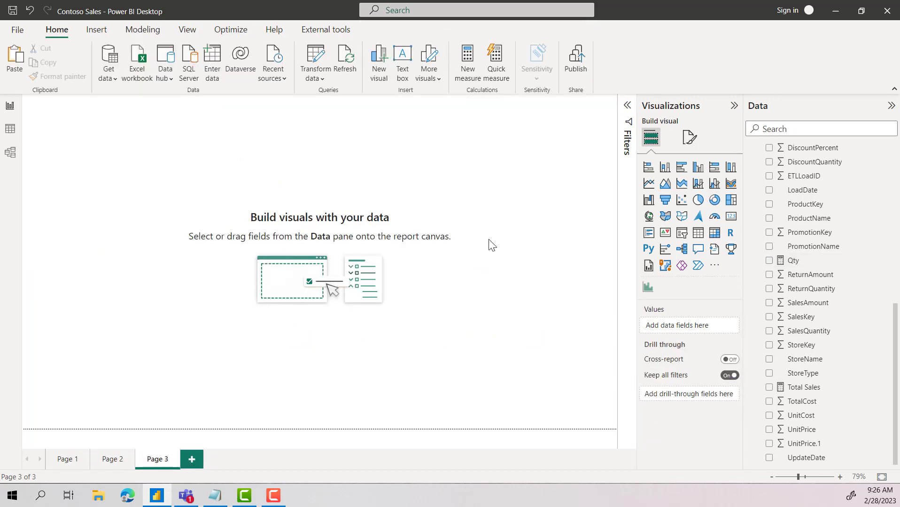
pyautogui.click(118, 459)
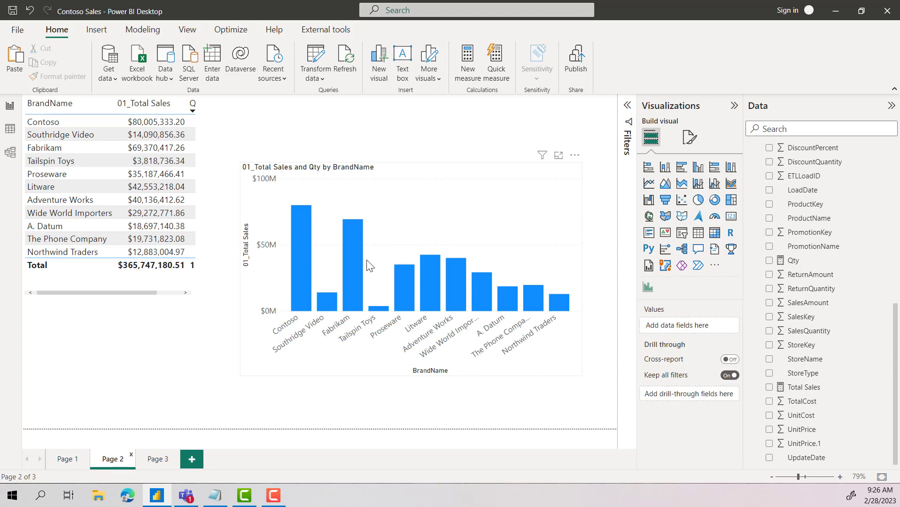
pyautogui.moveTo(354, 261)
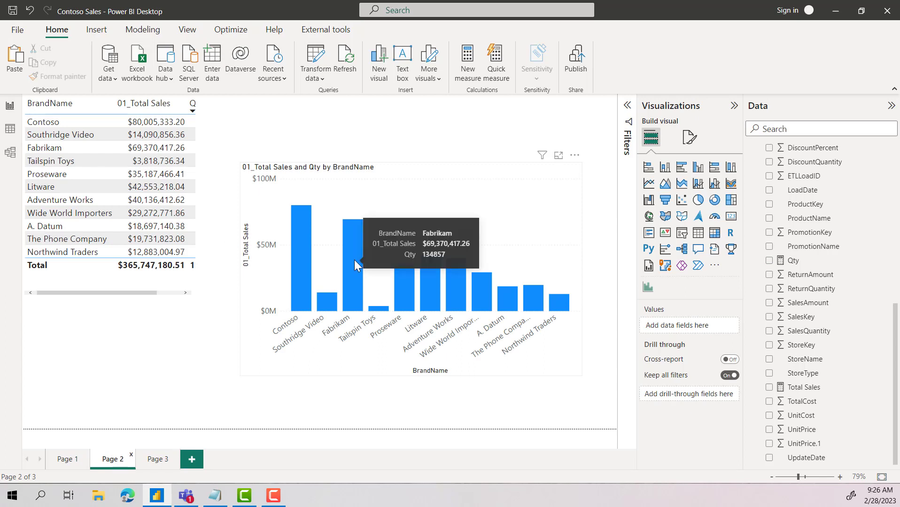
pyautogui.click(423, 177)
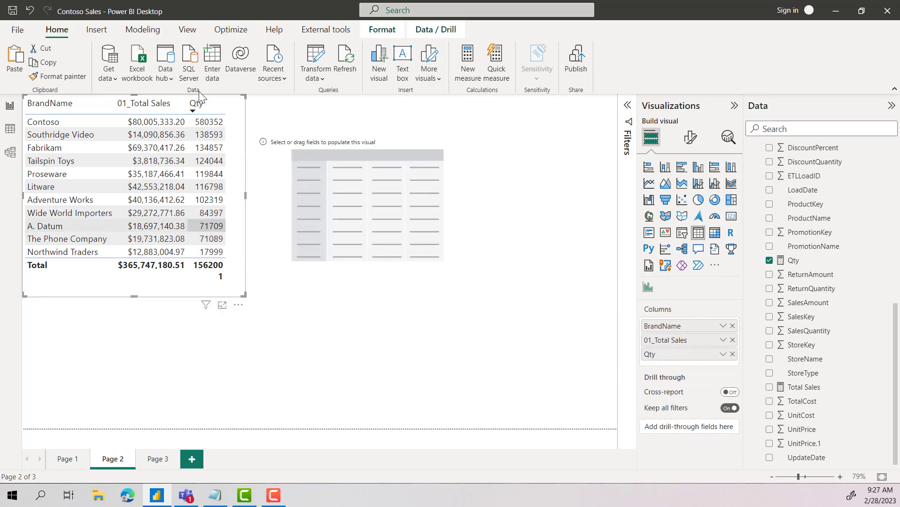
# - Set up the matrix beside the BrandName table with ClassName from DimProduct as columns and ColorName as rows
pyautogui.moveTo(245, 147); pyautogui.dragTo(262, 260)
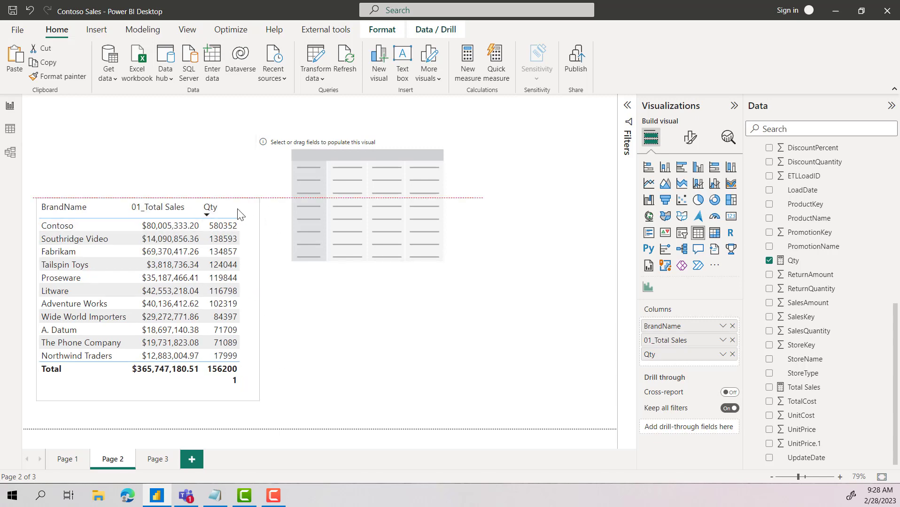
pyautogui.moveTo(253, 266); pyautogui.dragTo(214, 135)
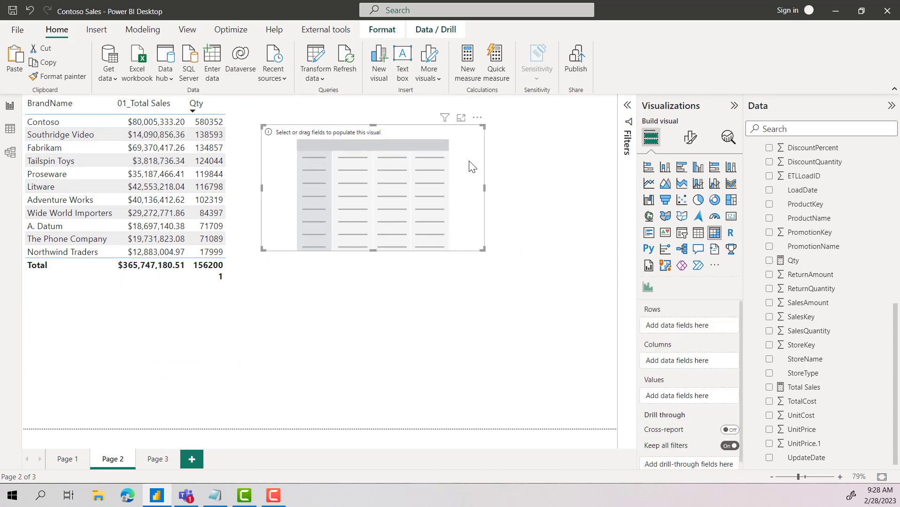
pyautogui.scroll(8, 813, 301)
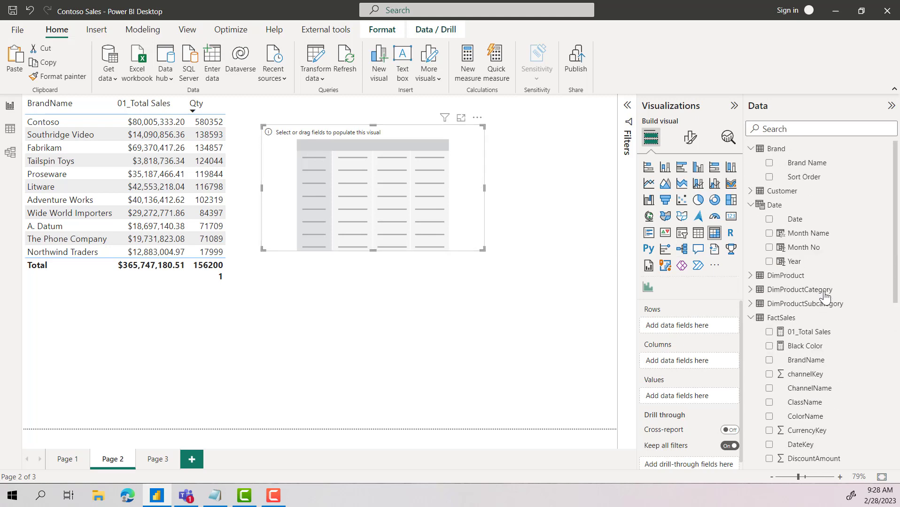
pyautogui.click(750, 276)
pyautogui.moveTo(804, 332); pyautogui.dragTo(679, 365)
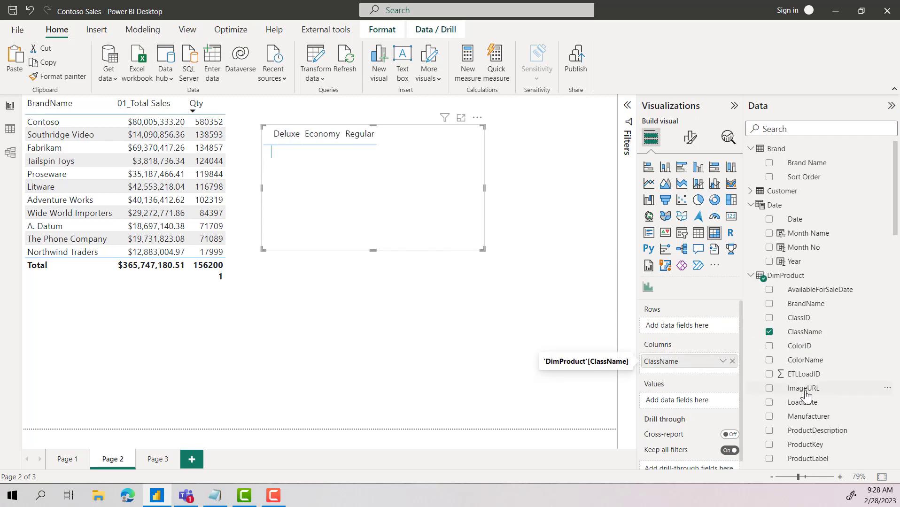
pyautogui.click(769, 359)
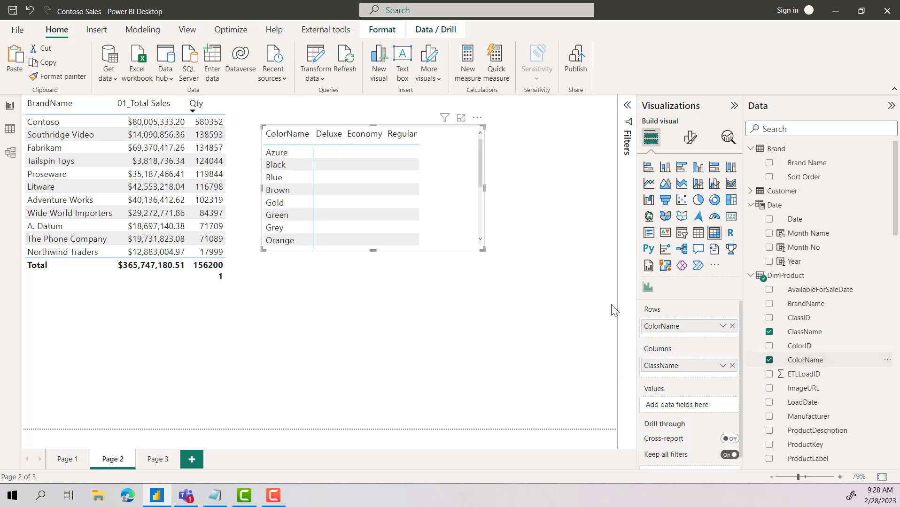
# - Add 01_Total Sales as the matrix values and enlarge the matrix to fit all rows and columns
pyautogui.moveTo(372, 251); pyautogui.dragTo(373, 306)
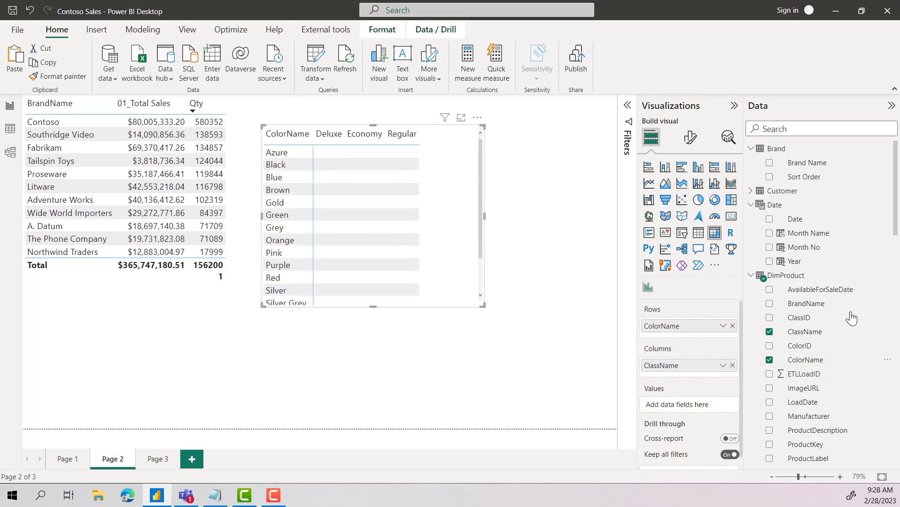
pyautogui.scroll(-15, 826, 319)
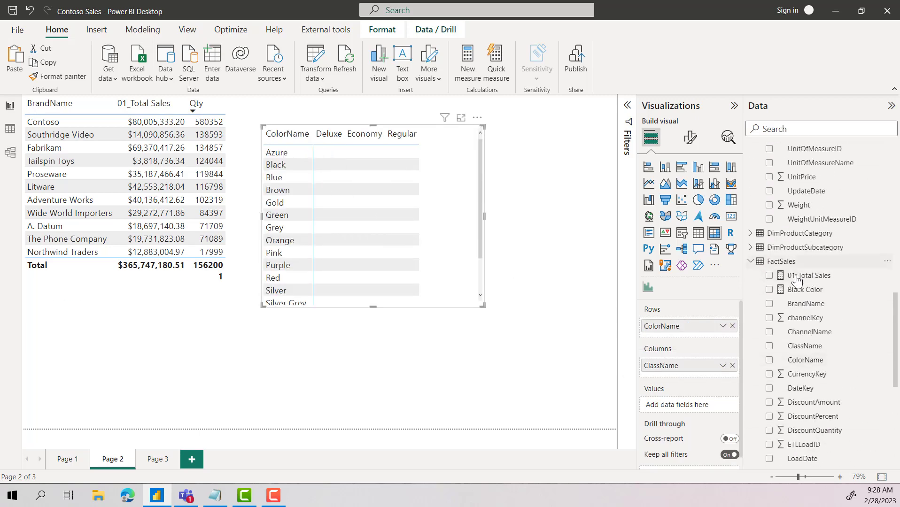
pyautogui.moveTo(797, 280); pyautogui.dragTo(667, 406)
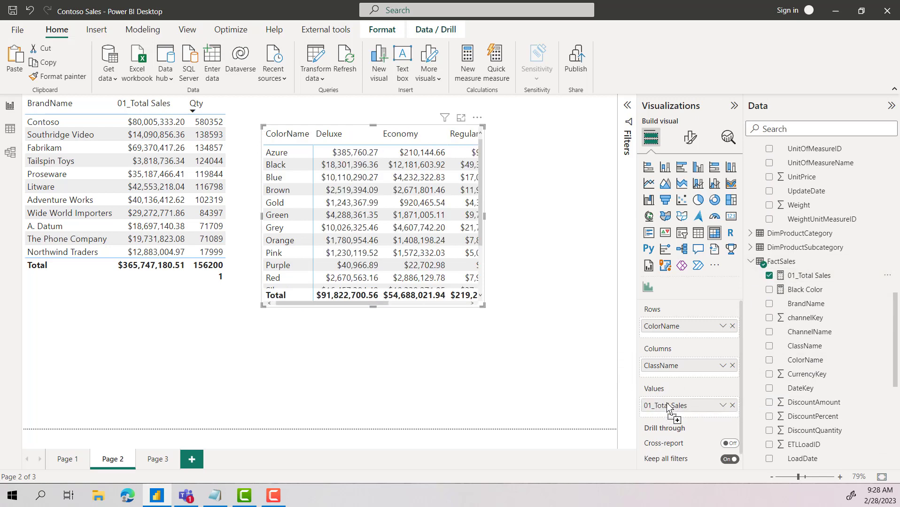
pyautogui.moveTo(481, 304); pyautogui.dragTo(595, 396)
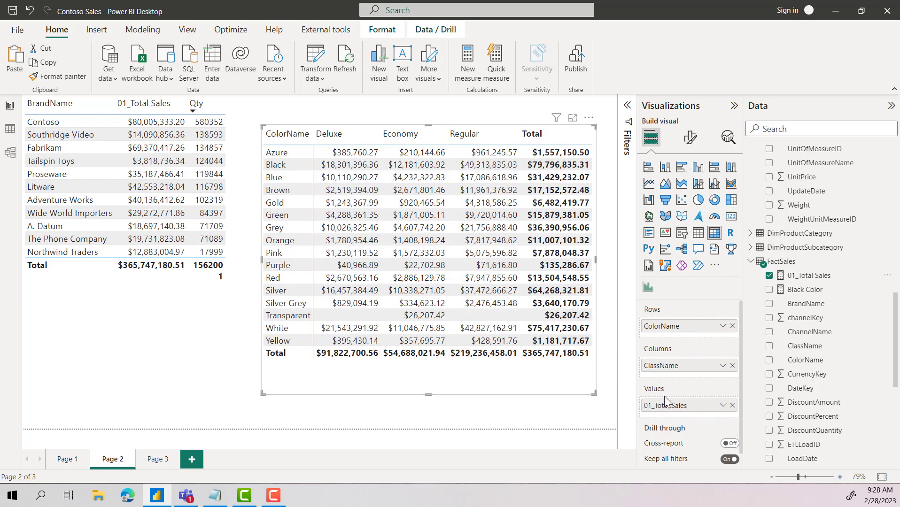
# - Sort the matrix by 01_Total Sales in descending order
pyautogui.click(589, 118)
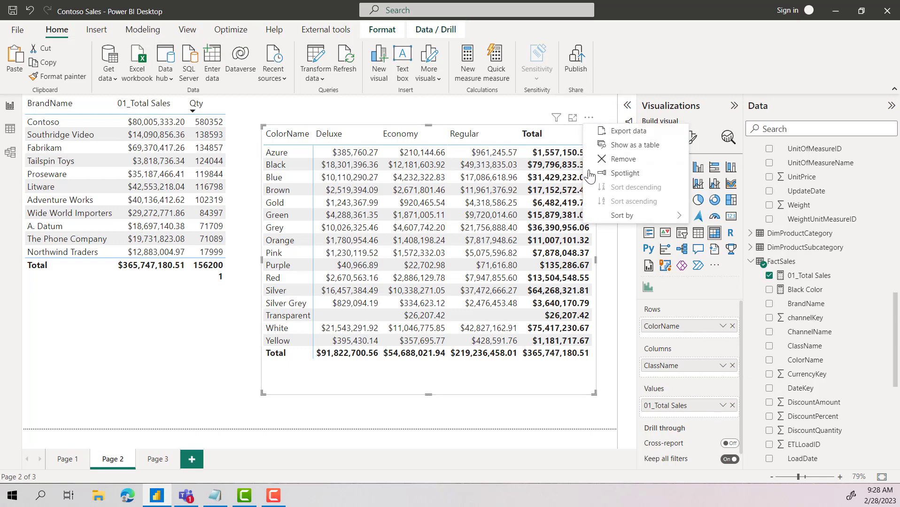
pyautogui.moveTo(626, 219)
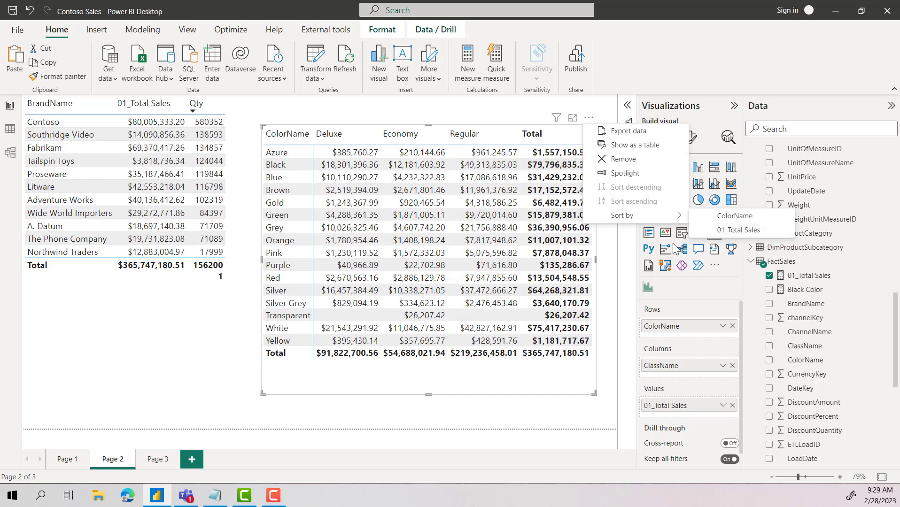
pyautogui.click(739, 232)
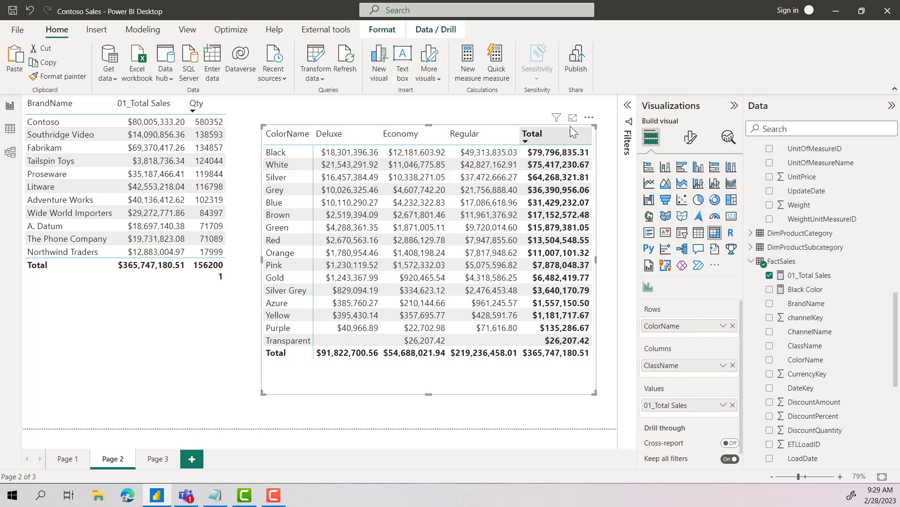
# - Sort the matrix by ColorName in descending order
pyautogui.click(589, 118)
pyautogui.moveTo(673, 217)
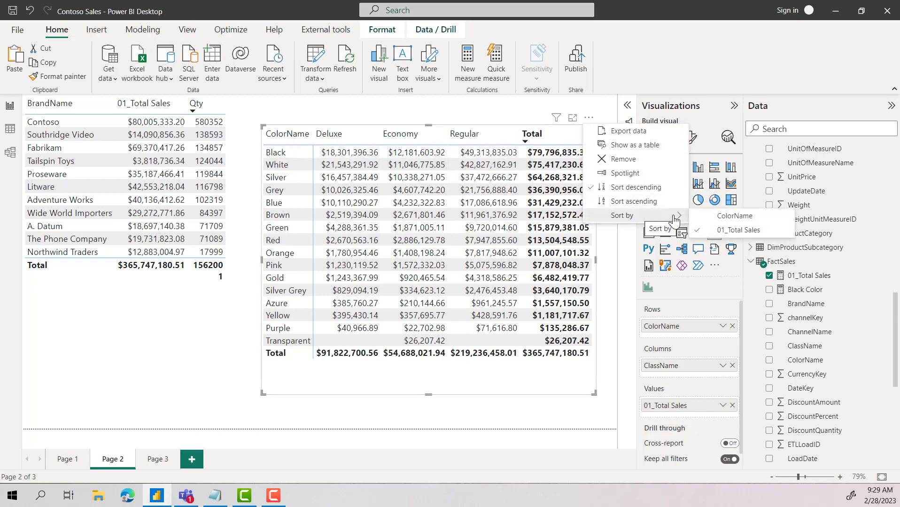
pyautogui.click(733, 216)
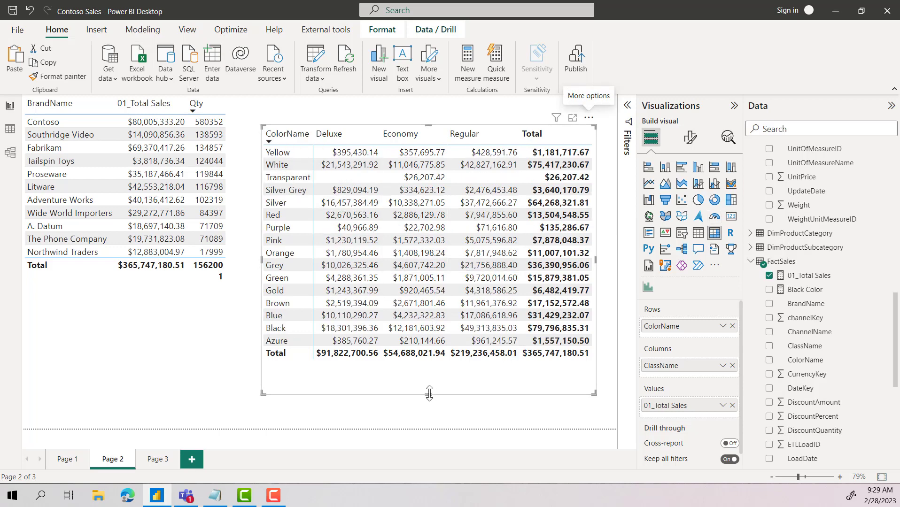
# - Shorten the matrix to fit its rows, and rearrange the matrix and the BrandName table on the page
pyautogui.moveTo(429, 393); pyautogui.dragTo(428, 367)
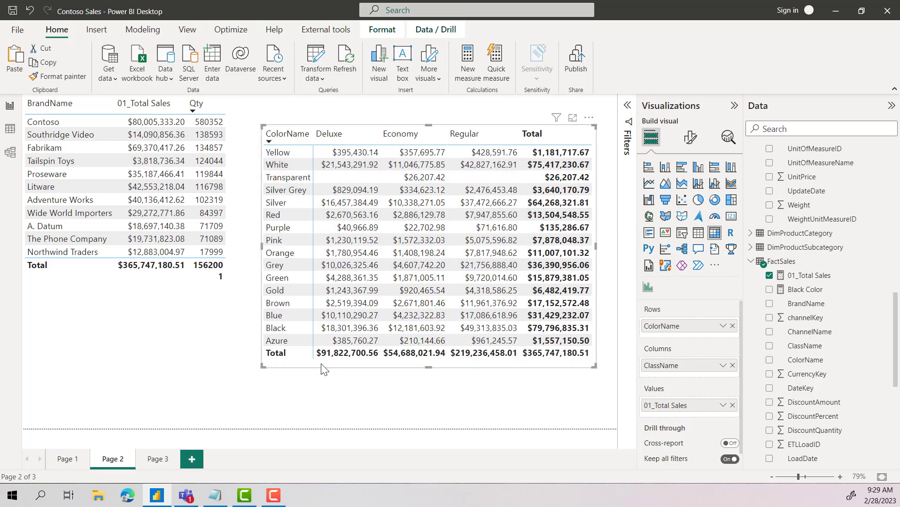
pyautogui.moveTo(487, 371)
pyautogui.mouseDown()
pyautogui.moveTo(522, 377)
pyautogui.moveTo(514, 344)
pyautogui.moveTo(480, 362)
pyautogui.moveTo(502, 362)
pyautogui.mouseUp()
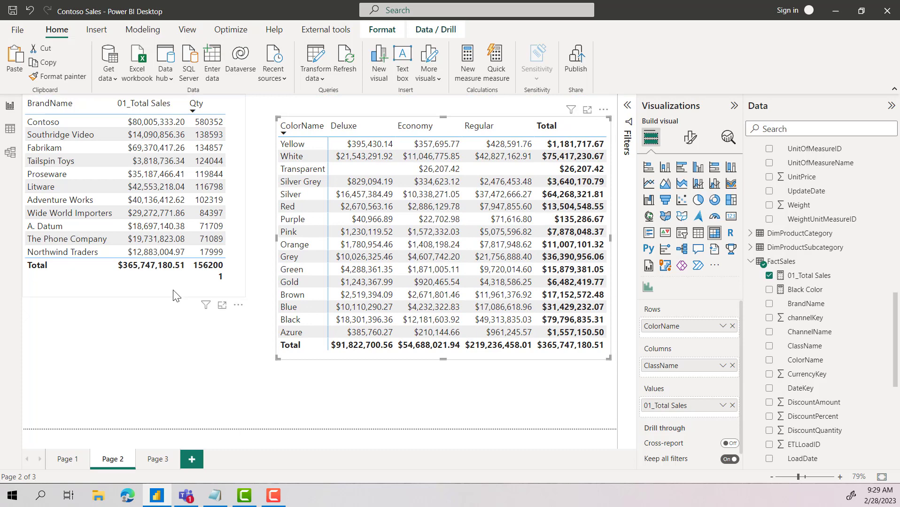
pyautogui.click(229, 160)
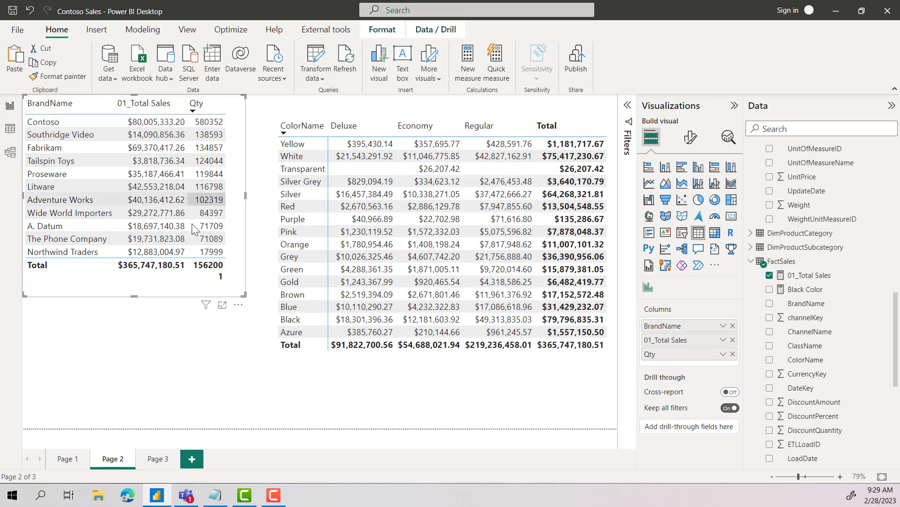
pyautogui.click(321, 406)
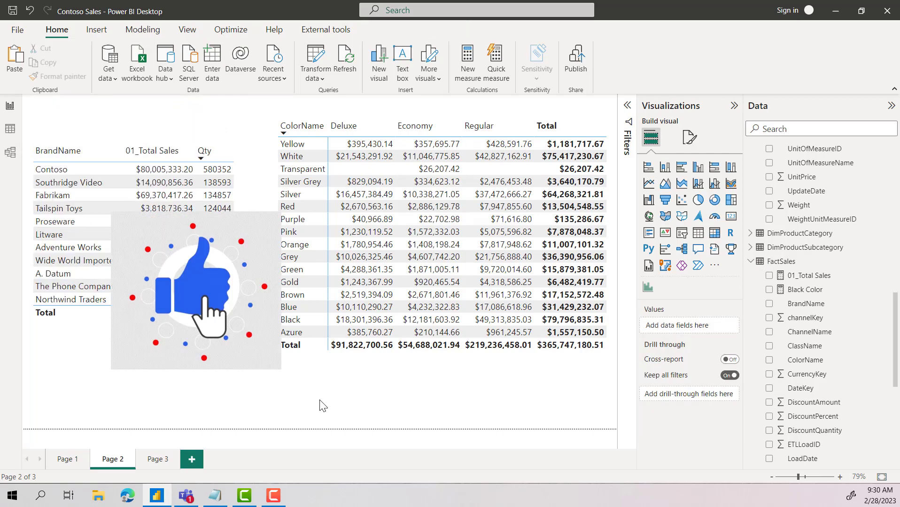